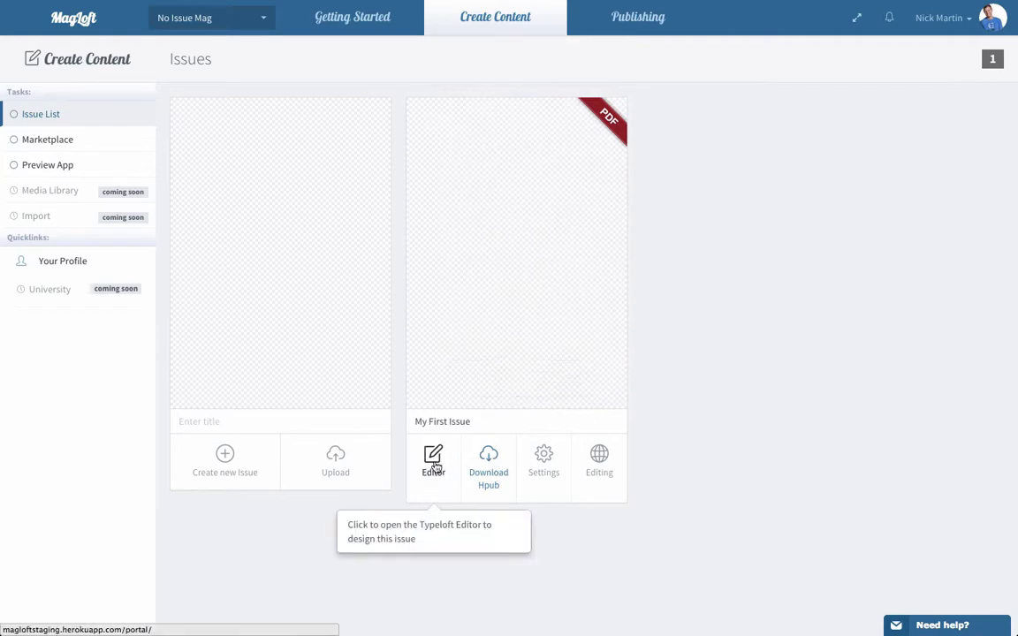
Open My First Issue in the editor and display PAGE-002, checking its full length.
left_click(433, 460)
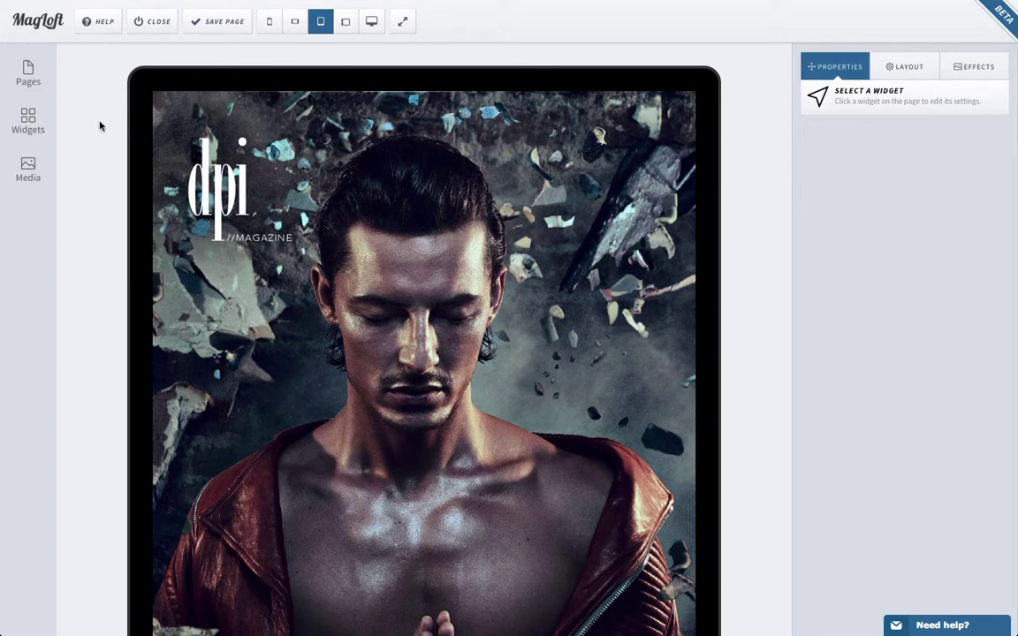
left_click(27, 72)
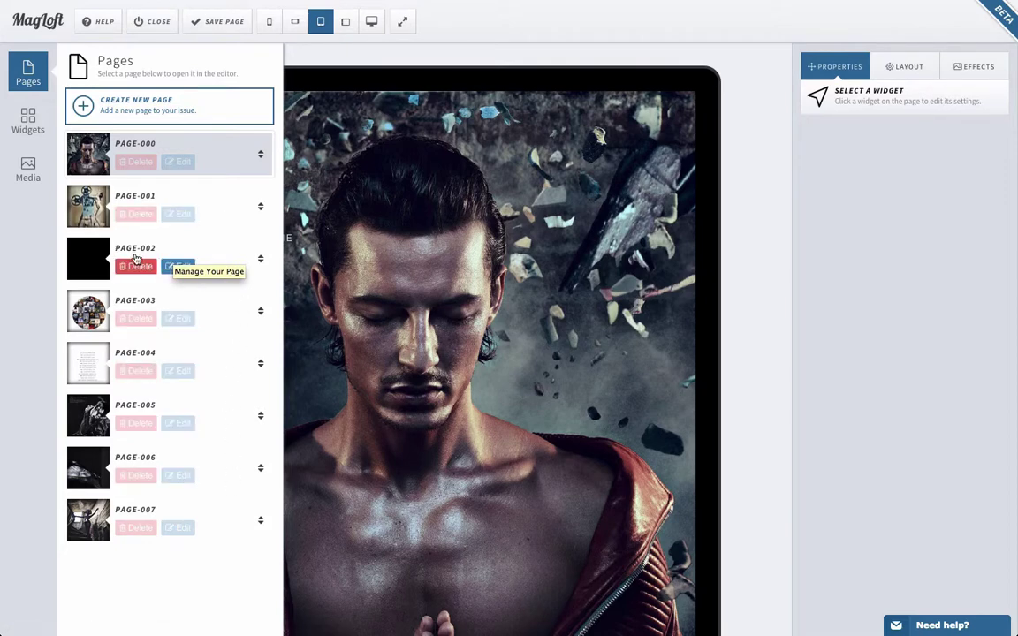
left_click(221, 255)
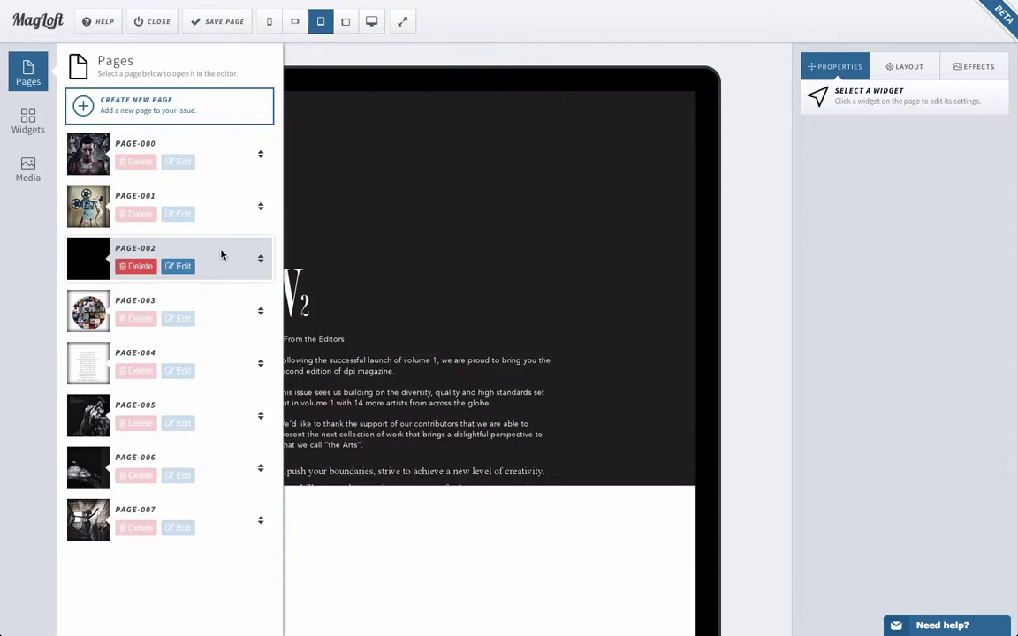
left_click(37, 80)
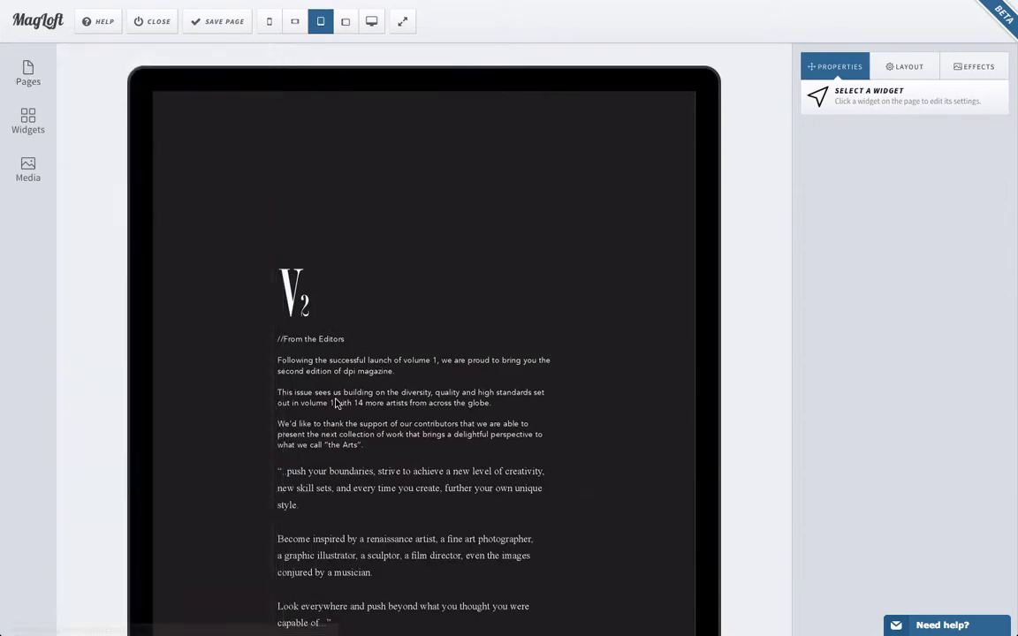
scroll(341, 400, "down", 4)
scroll(448, 294, "down", 3)
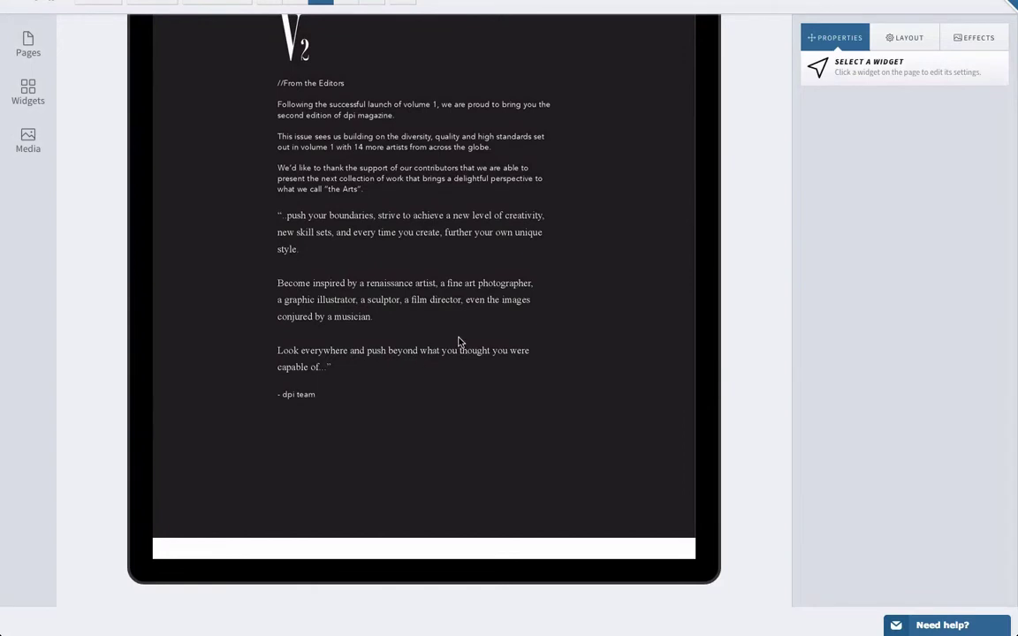
scroll(470, 287, "up", 5)
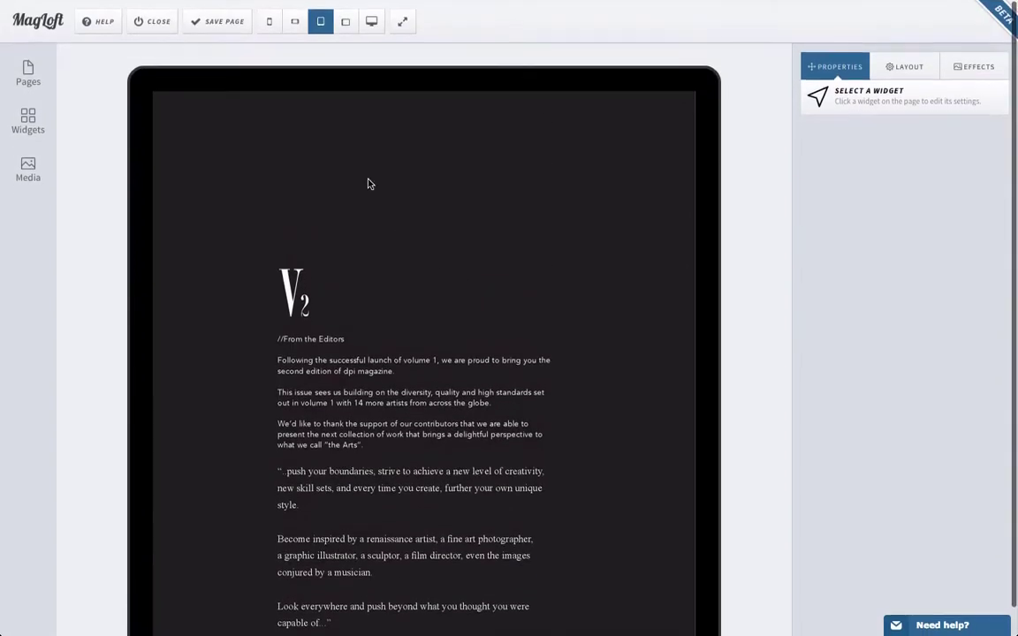
Place a PDF placeholder over the V2 heading, enlarge it to the text column's width, and put a YouTube widget inside it.
left_click(28, 121)
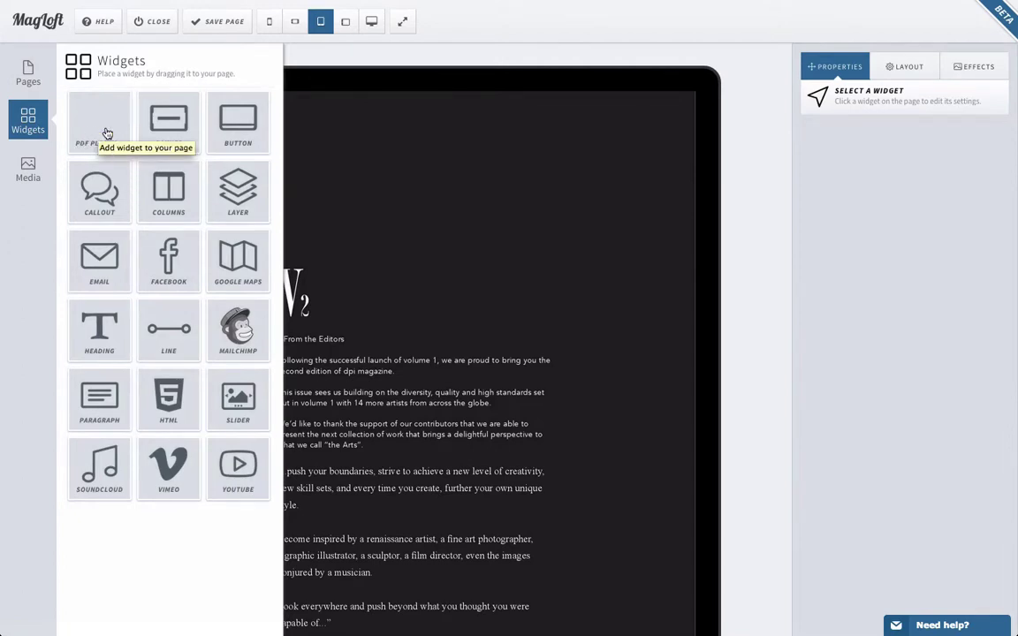
left_click_drag(97, 122, 329, 174)
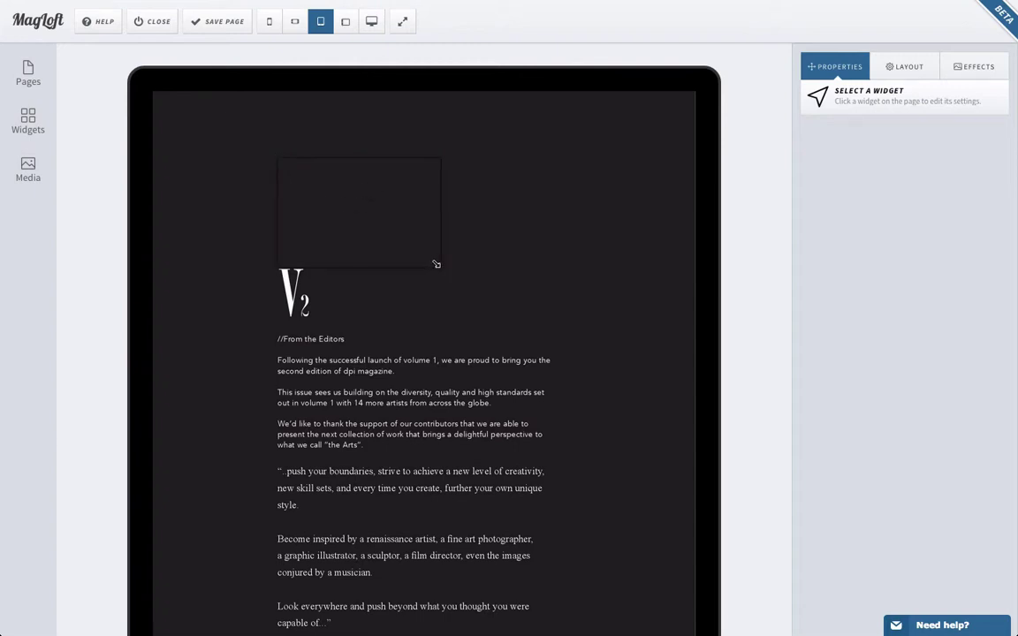
left_click_drag(436, 264, 552, 341)
left_click(27, 121)
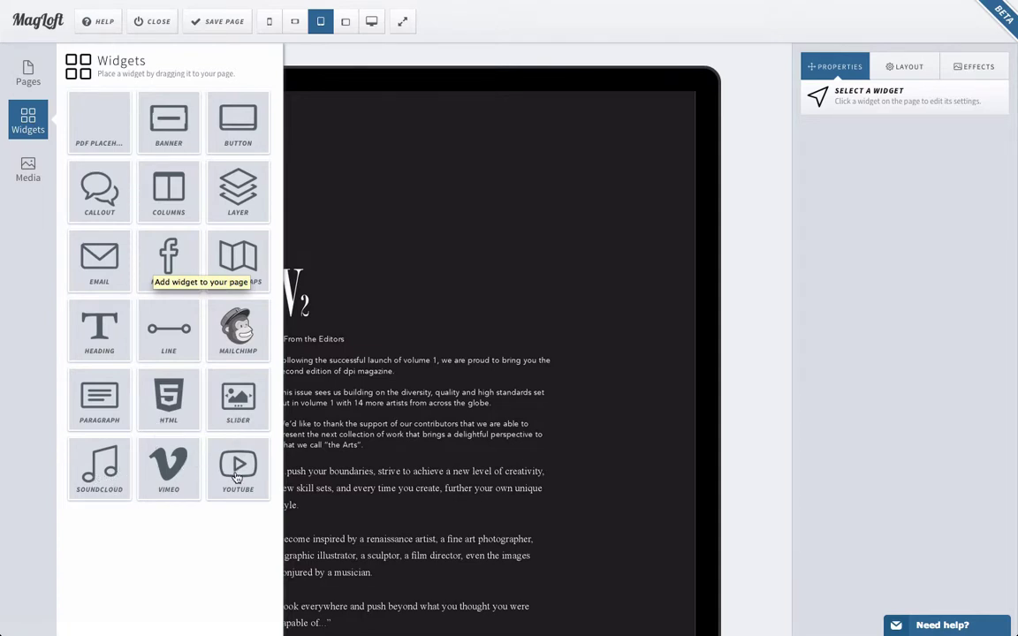
left_click_drag(237, 478, 426, 194)
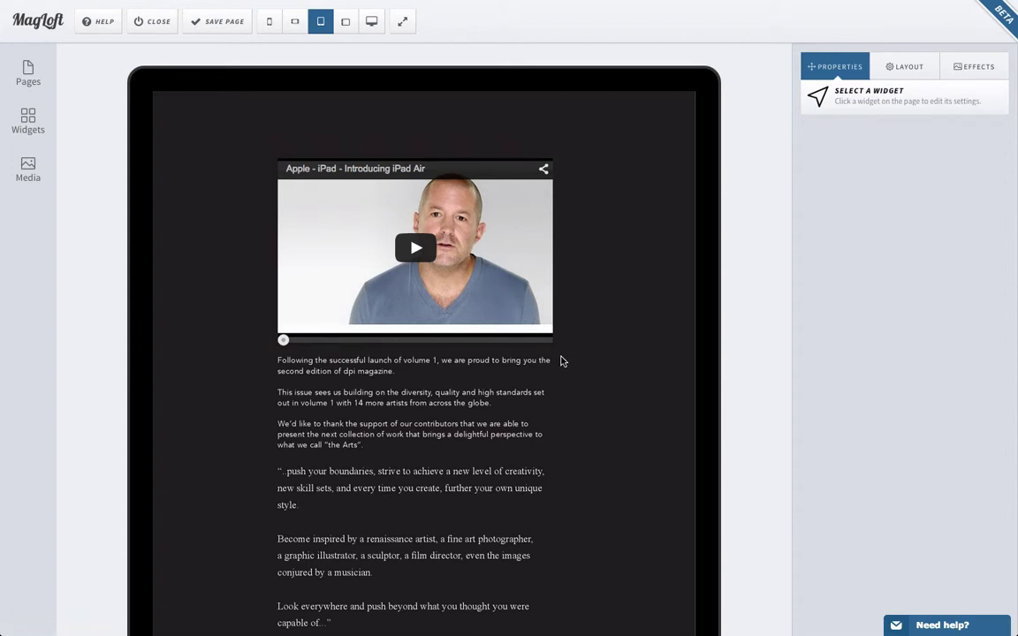
Enlarge the video's PDF placeholder beyond the text column's width and move it up to the page's upper edge, above the first full paragraph.
left_click(518, 326)
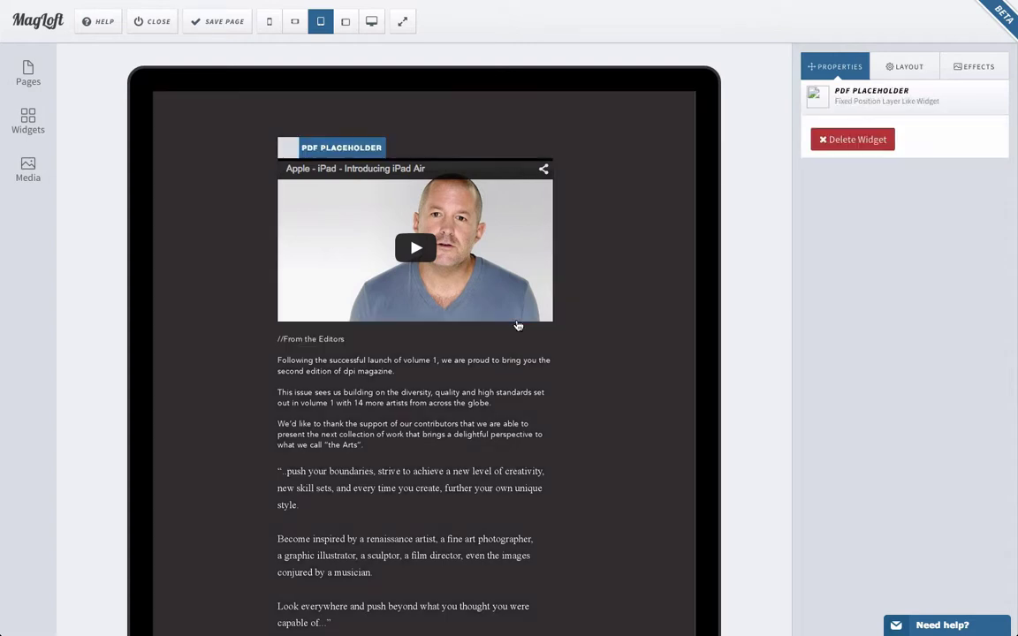
left_click_drag(539, 318, 554, 345)
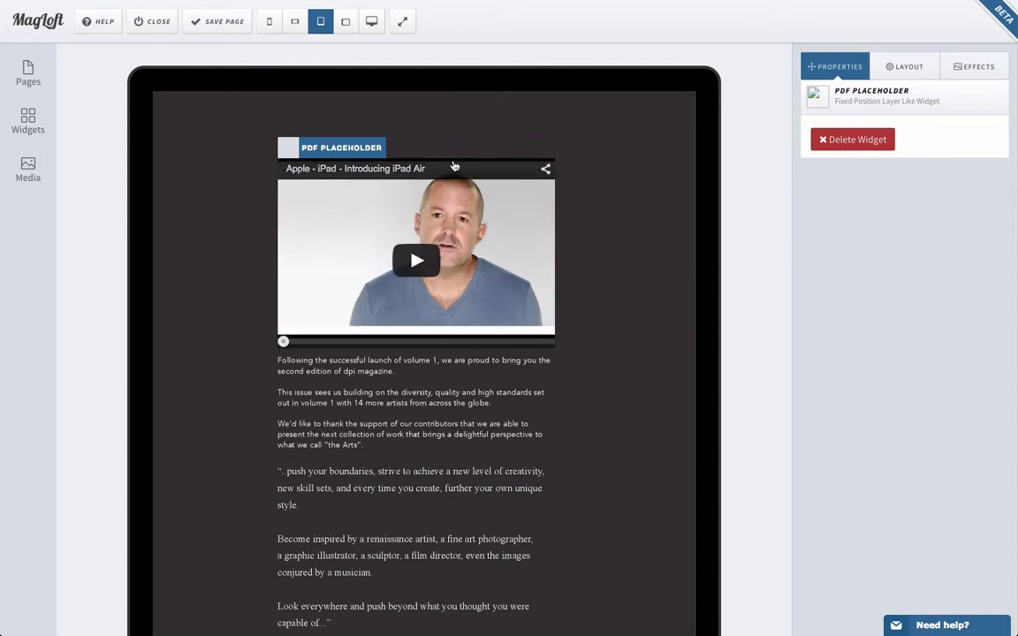
left_click_drag(358, 148, 246, 134)
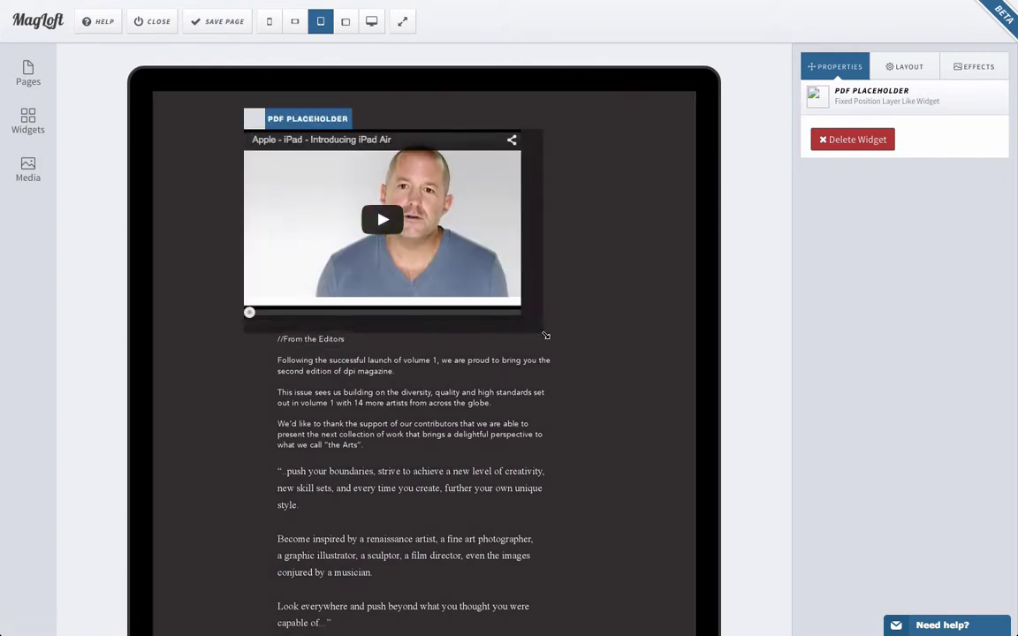
left_click_drag(546, 336, 572, 349)
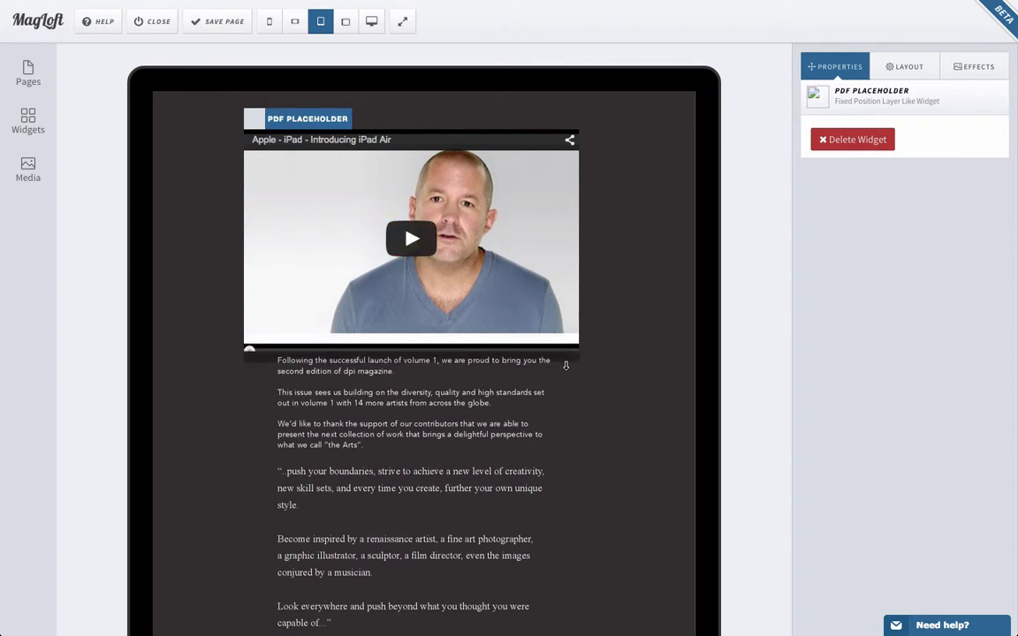
mouse_move(566, 372)
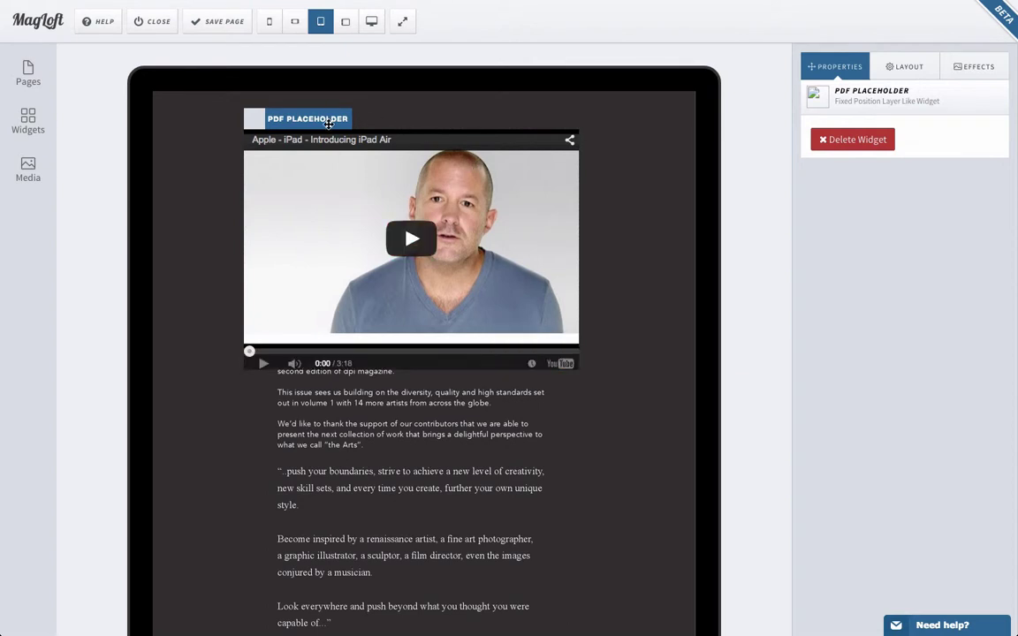
left_click_drag(311, 115, 243, 107)
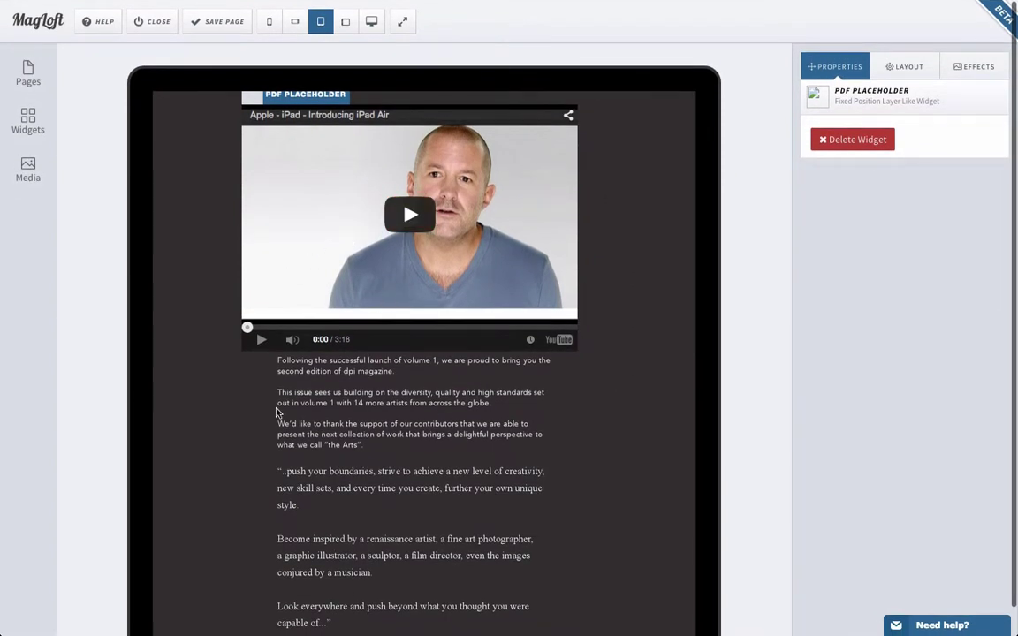
Play and pause the embedded video, and preview the page in phone portrait and tablet landscape, ending in tablet portrait.
left_click(415, 210)
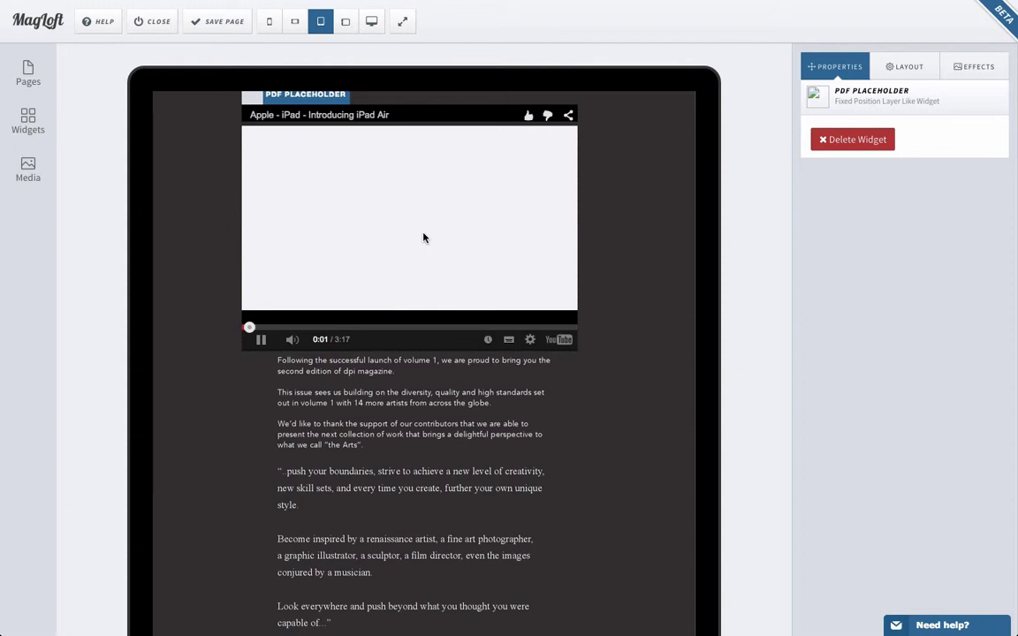
left_click(260, 340)
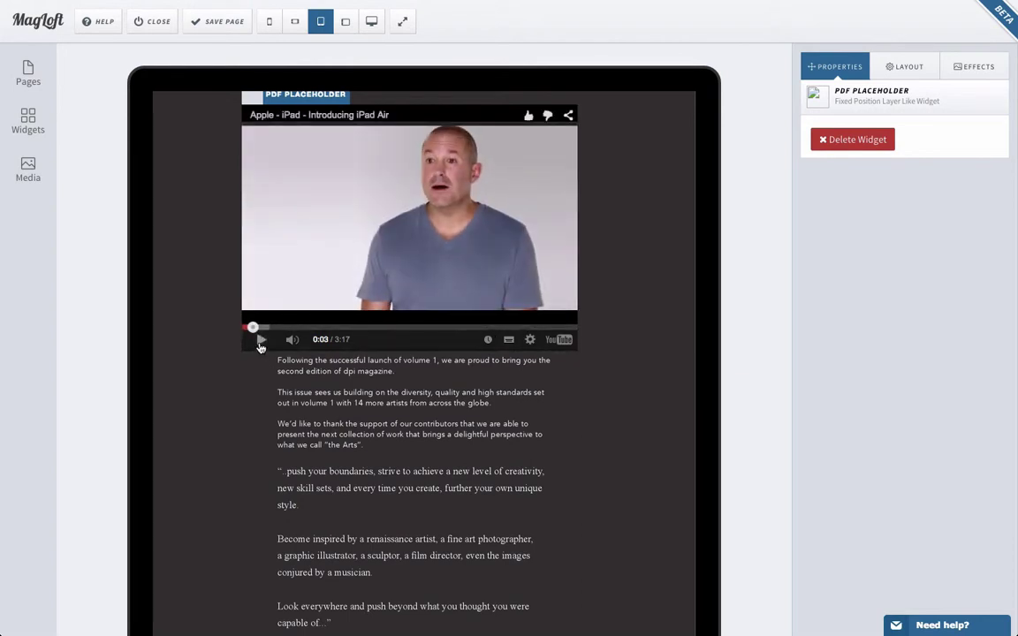
left_click(269, 21)
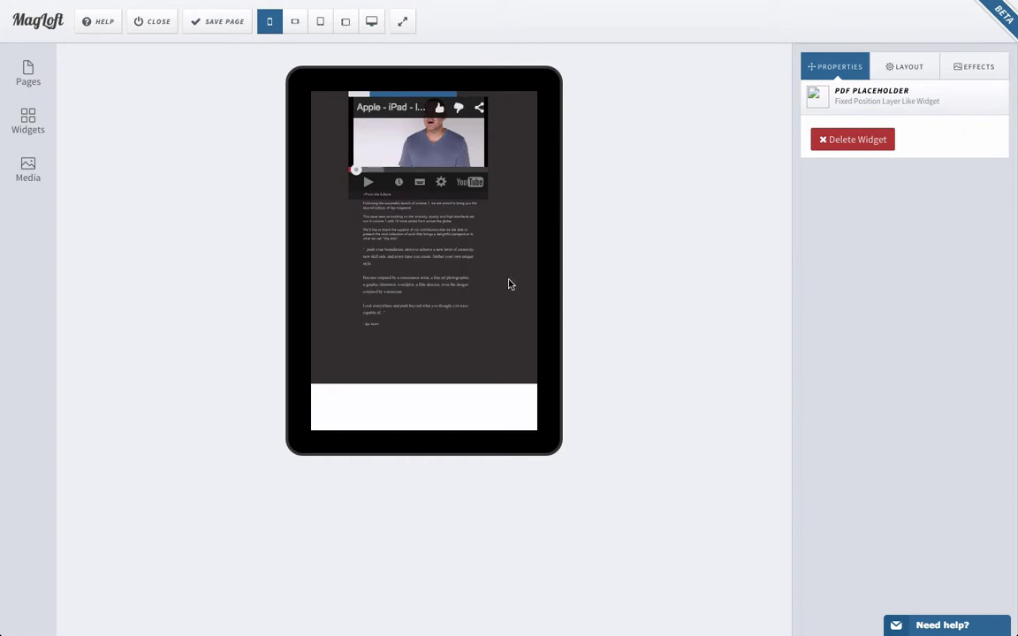
left_click(321, 23)
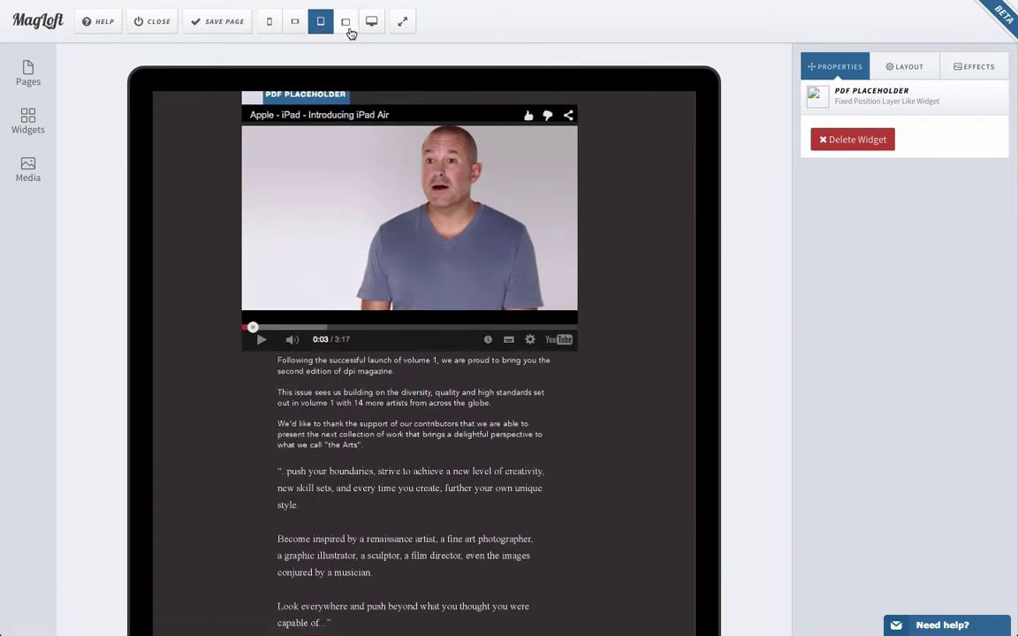
left_click(346, 25)
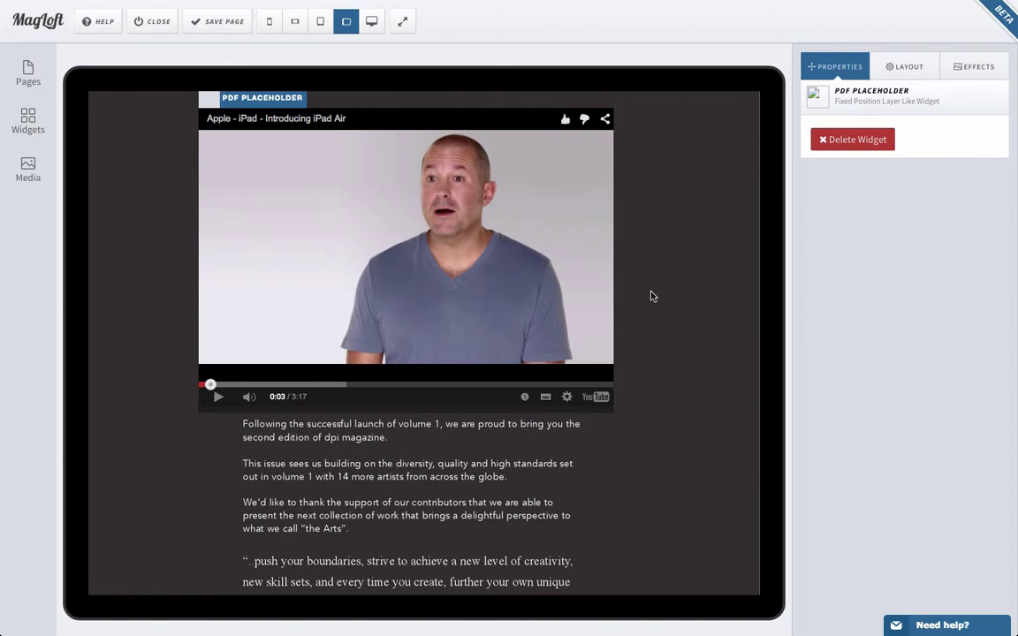
left_click(320, 22)
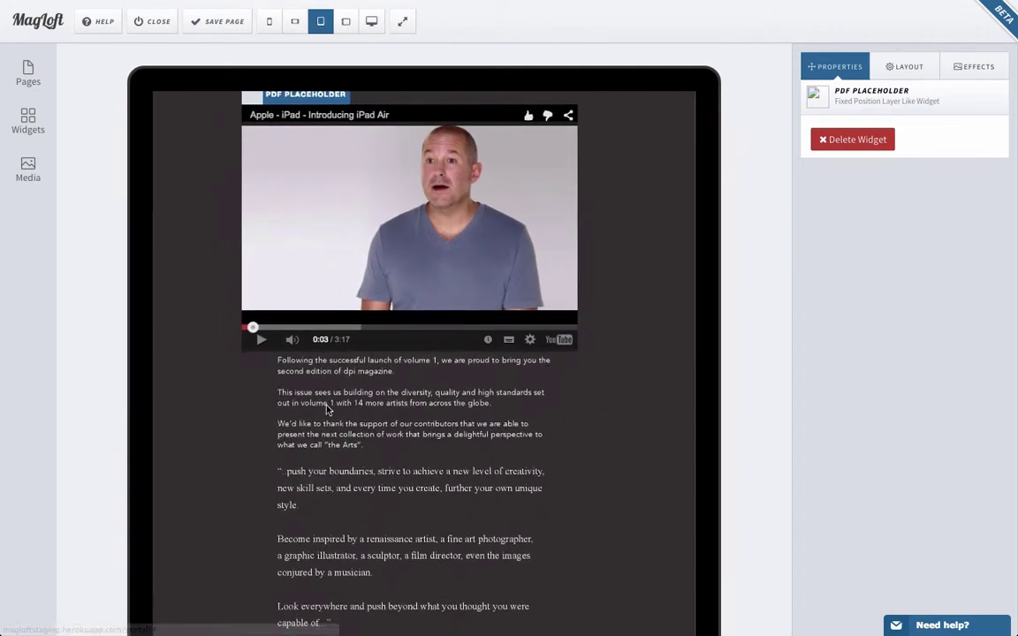
Add a PDF placeholder with a SoundCloud widget below the "- dpi team" line, sized to fit the whole player across the text column.
scroll(327, 410, "down", 5)
scroll(327, 410, "up", 2)
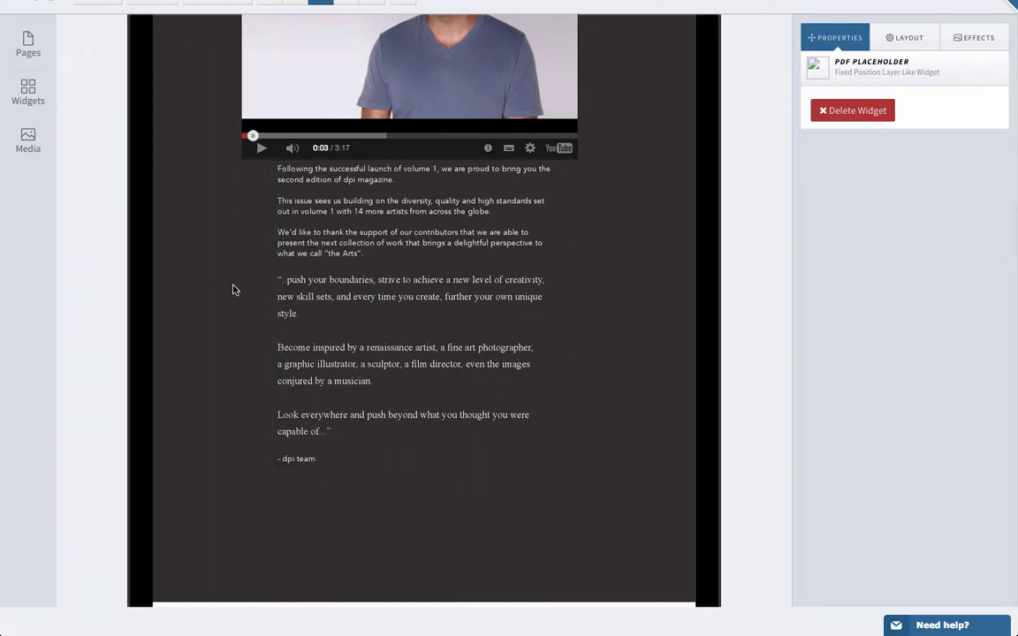
mouse_move(28, 93)
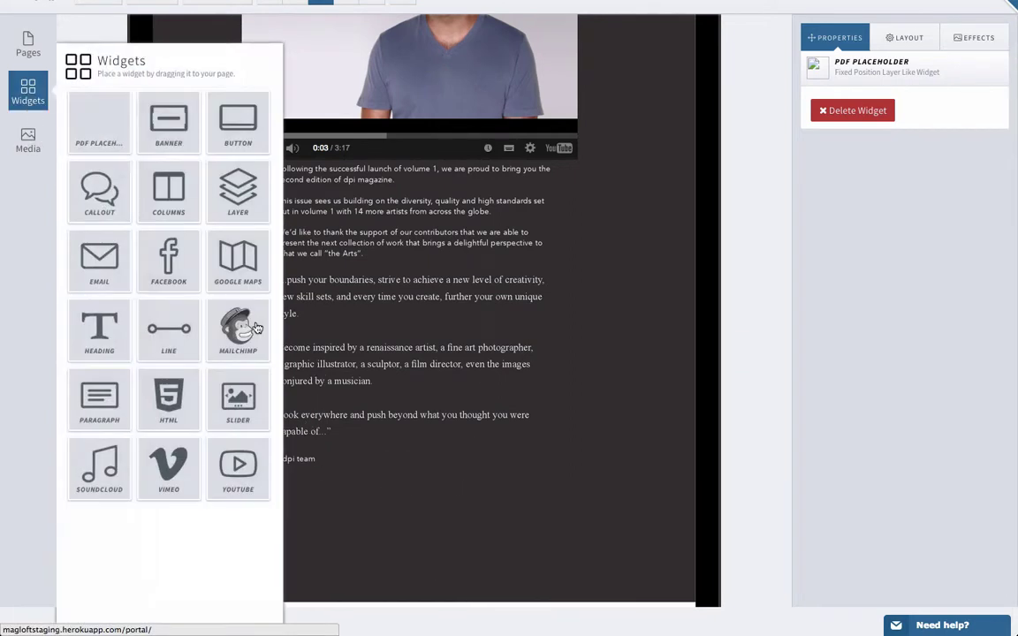
left_click_drag(99, 464, 345, 498)
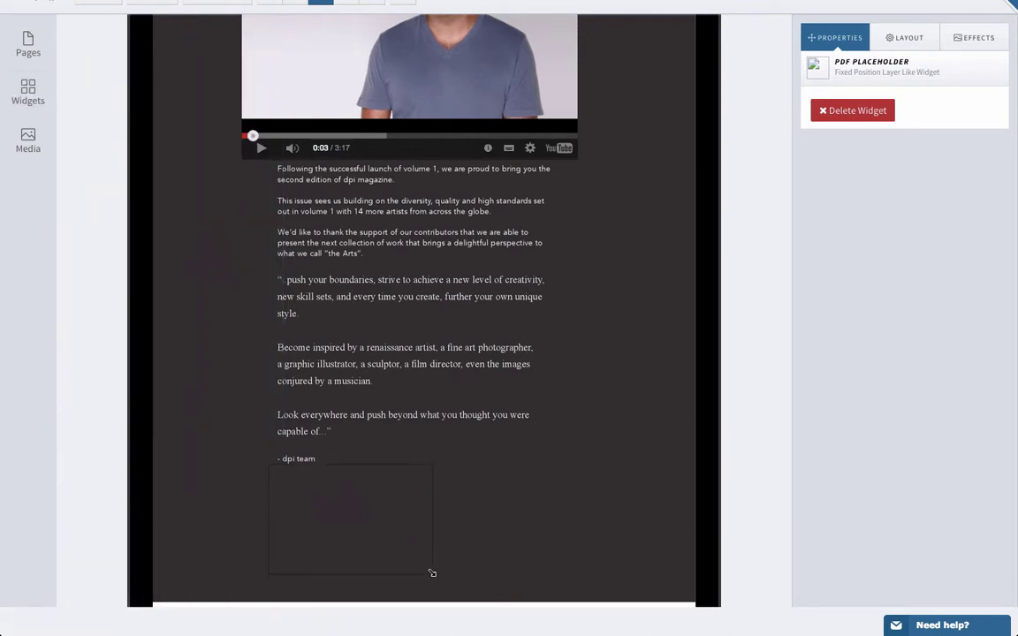
left_click_drag(431, 574, 576, 547)
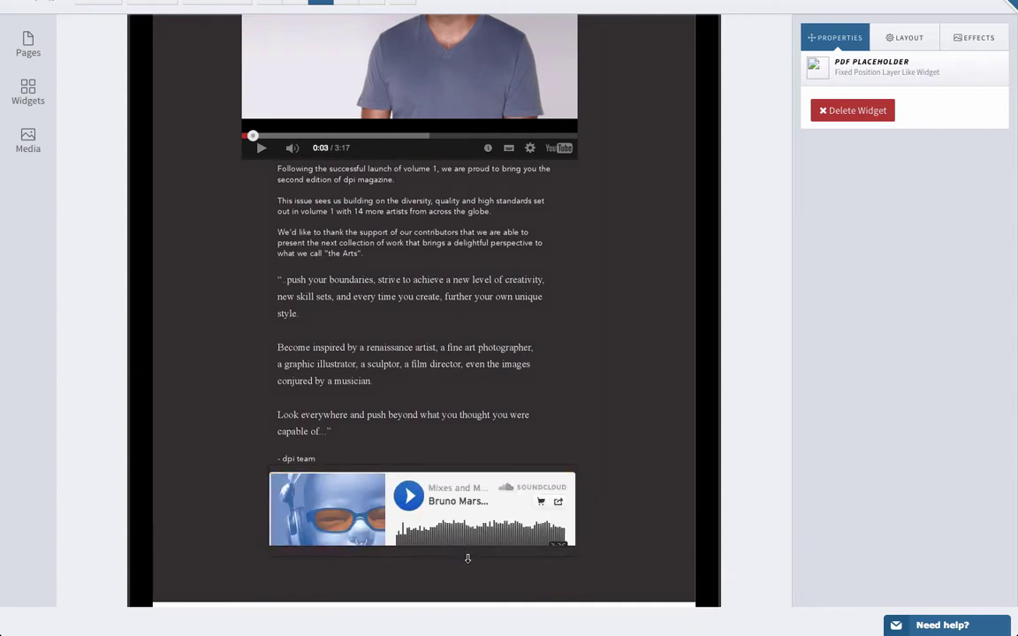
left_click_drag(467, 558, 473, 581)
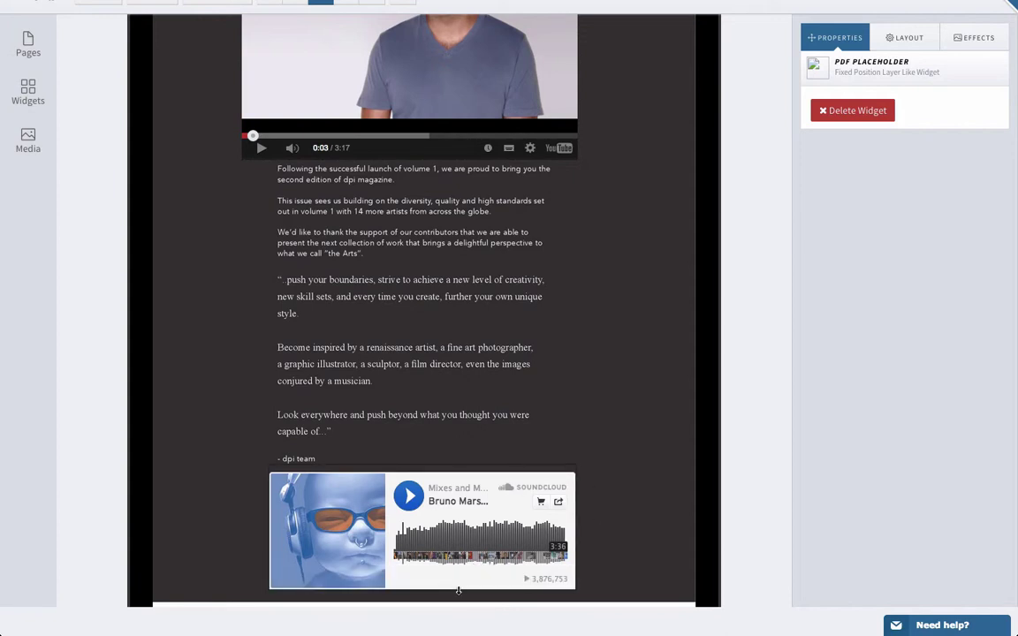
Play and pause the SoundCloud track, and review the page with both embedded widgets.
left_click(418, 502)
left_click(418, 503)
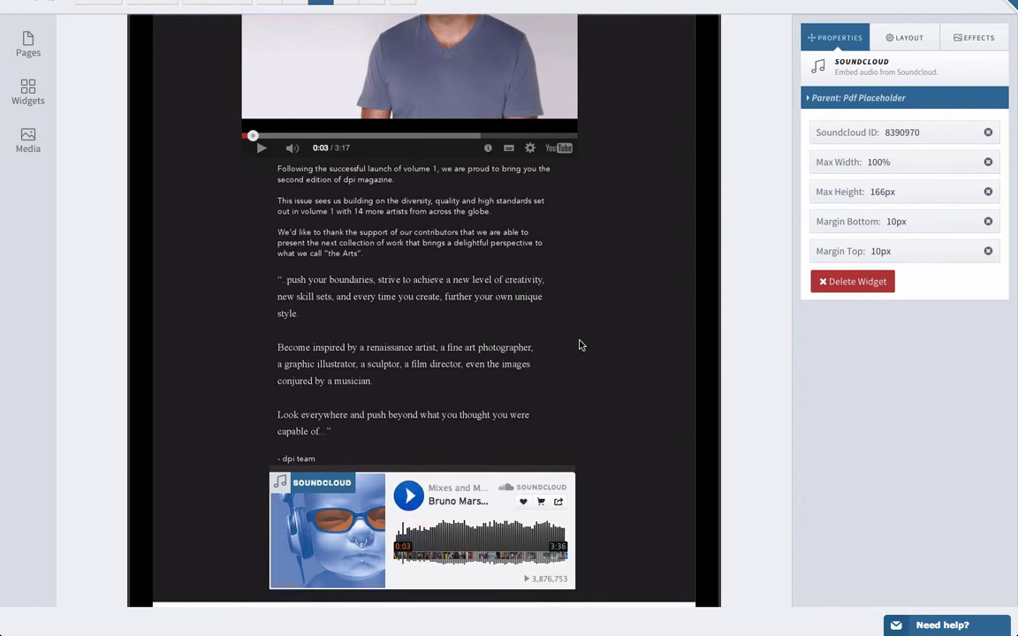
scroll(580, 346, "up", 3)
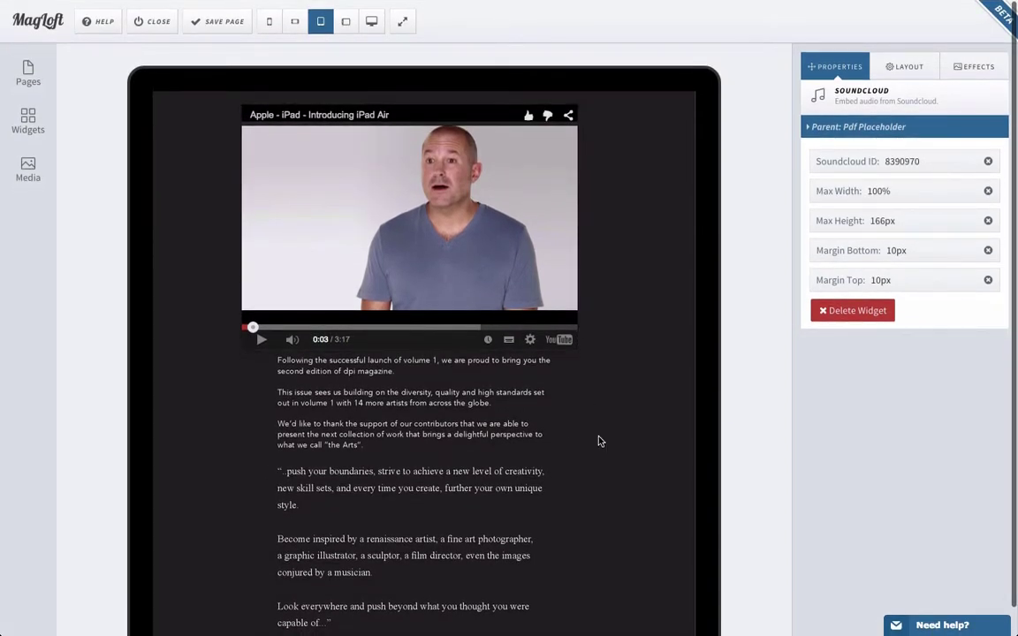
scroll(598, 440, "down", 3)
scroll(598, 440, "up", 3)
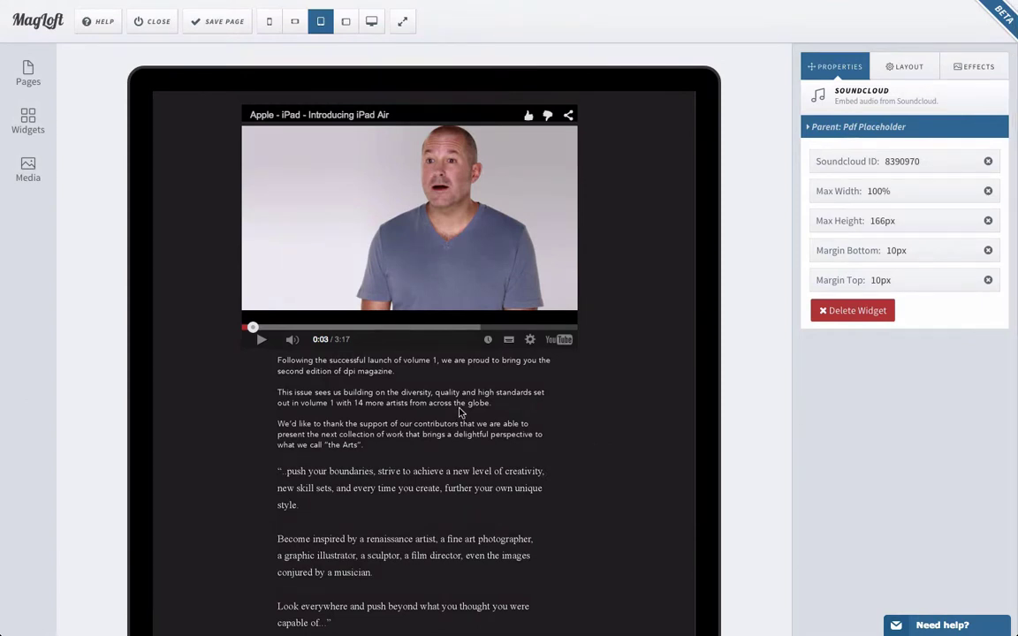
left_click(29, 125)
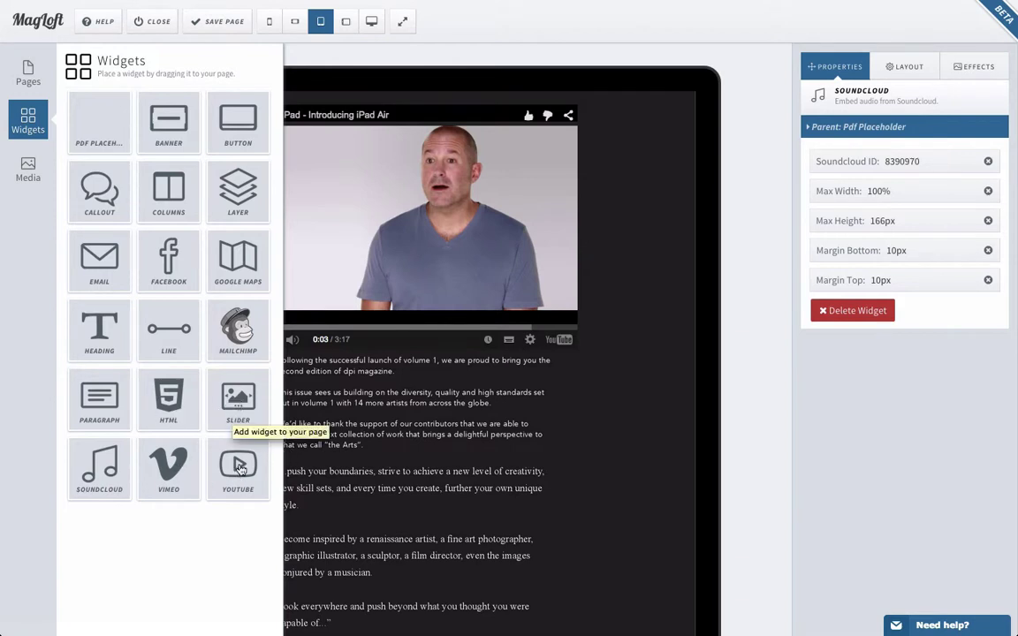
left_click(23, 115)
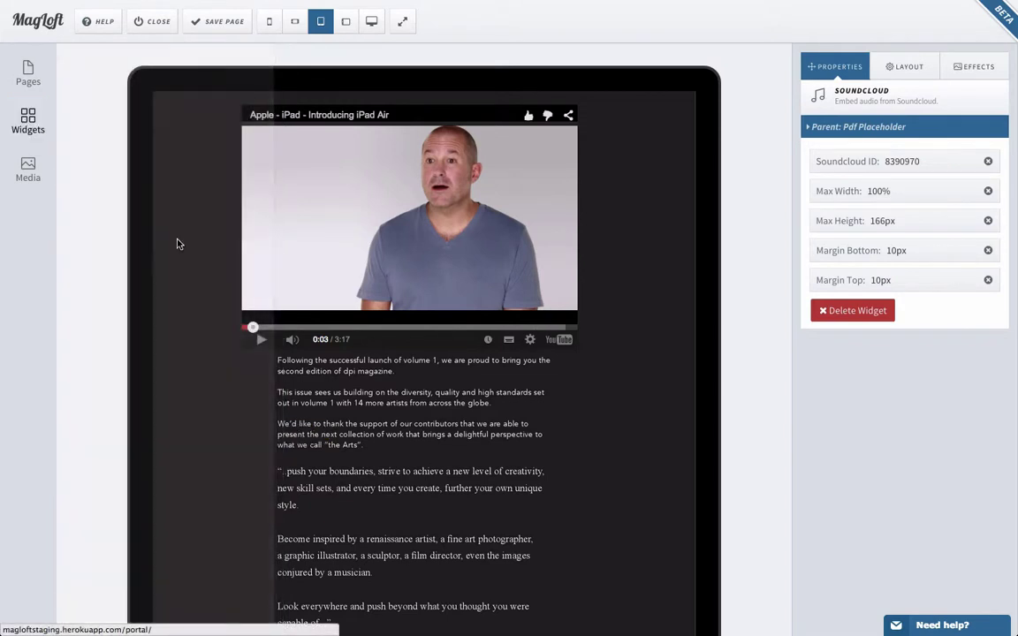
scroll(387, 422, "down", 2)
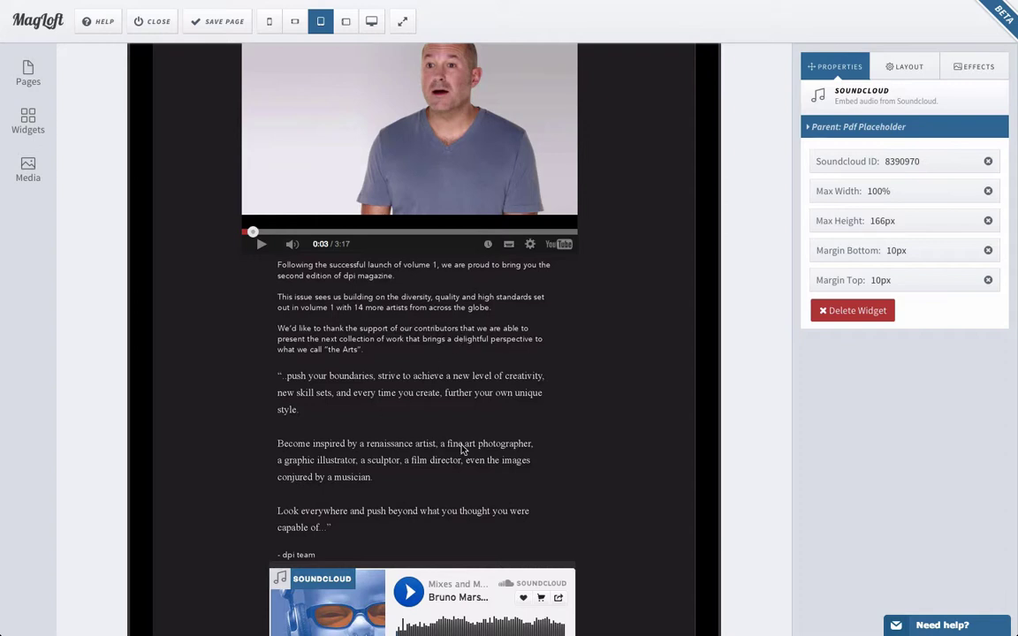
scroll(389, 243, "up", 1)
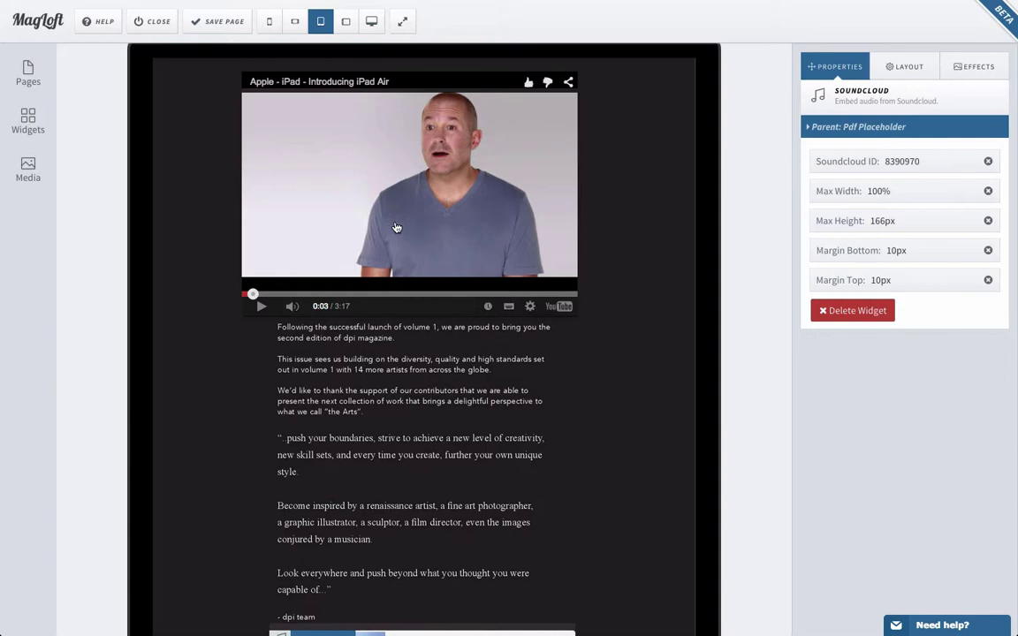
scroll(397, 228, "up", 1)
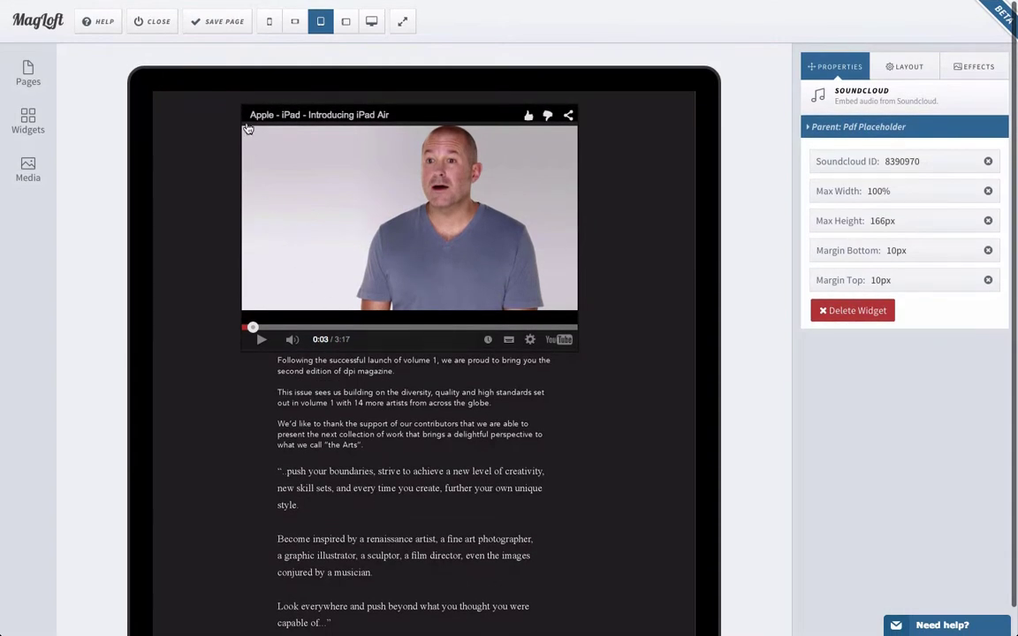
Review the page from the video down to the SoundCloud player and save the page.
scroll(250, 271, "down", 3)
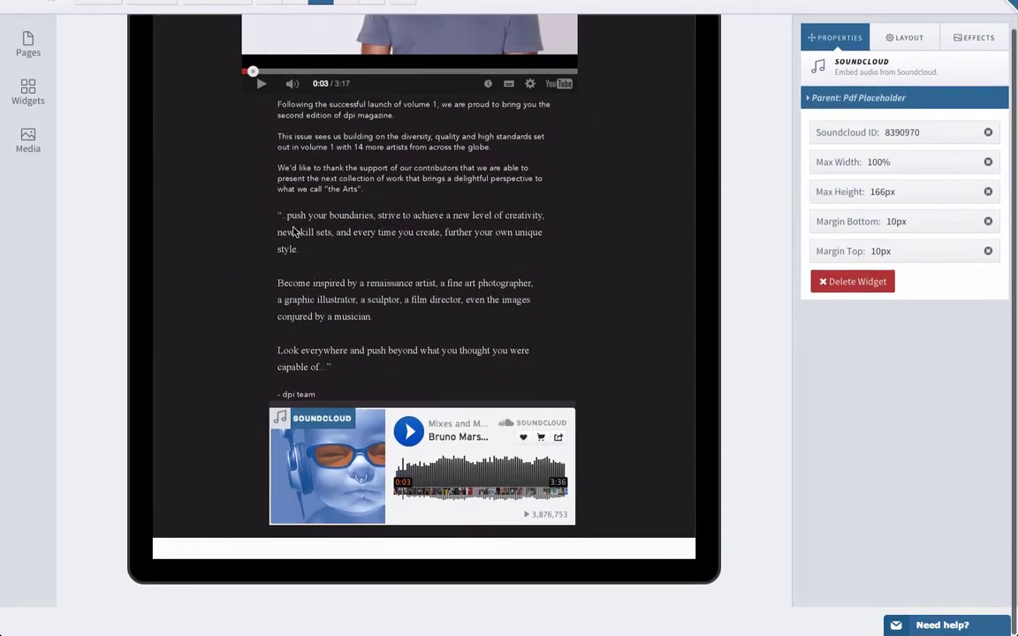
scroll(292, 232, "up", 4)
left_click(221, 24)
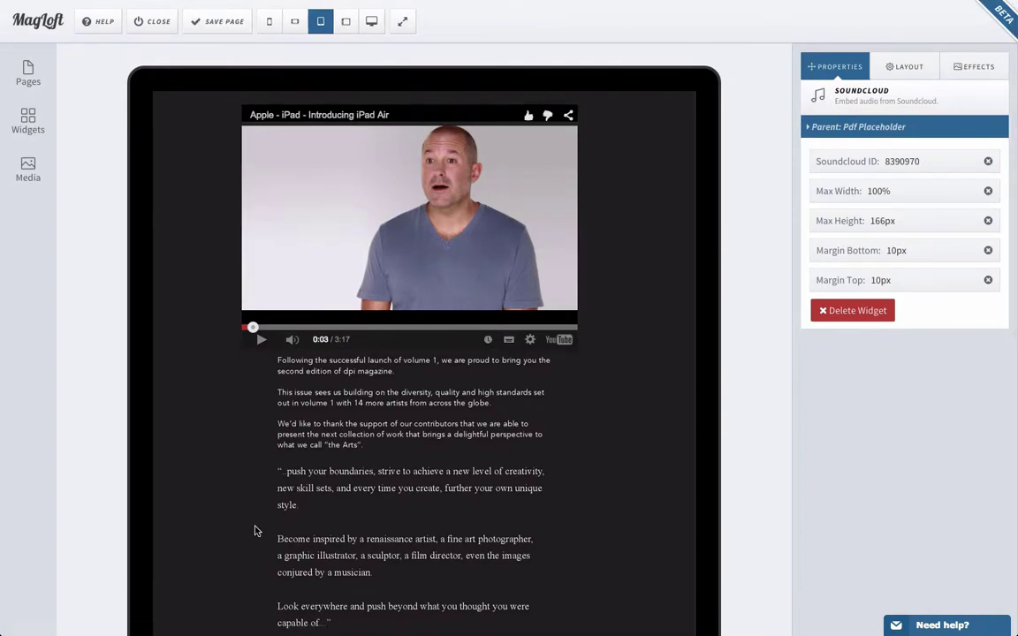
scroll(257, 529, "down", 3)
scroll(586, 282, "up", 3)
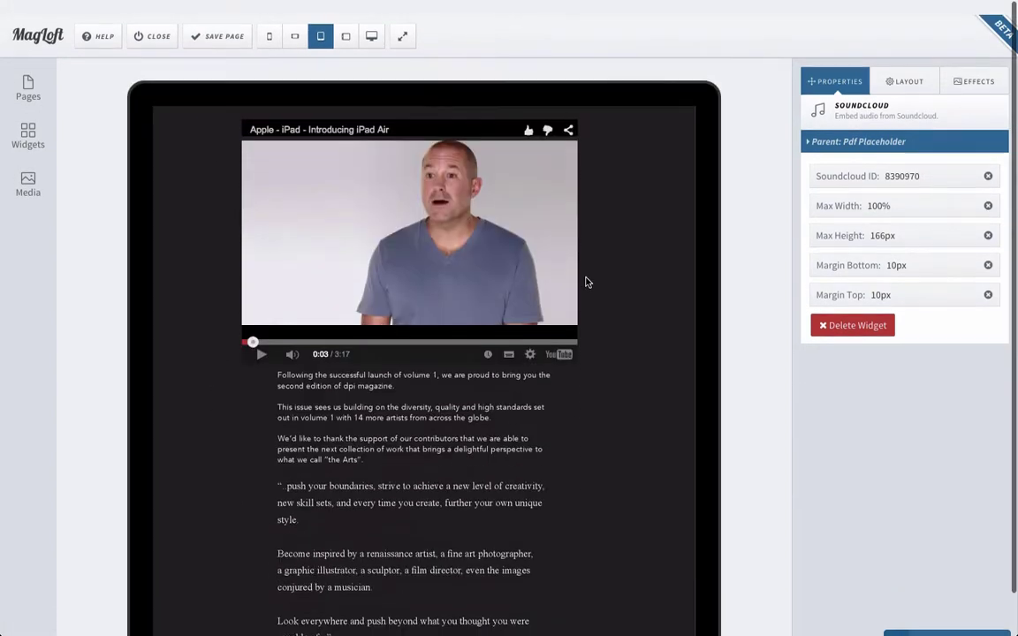
scroll(601, 283, "down", 1)
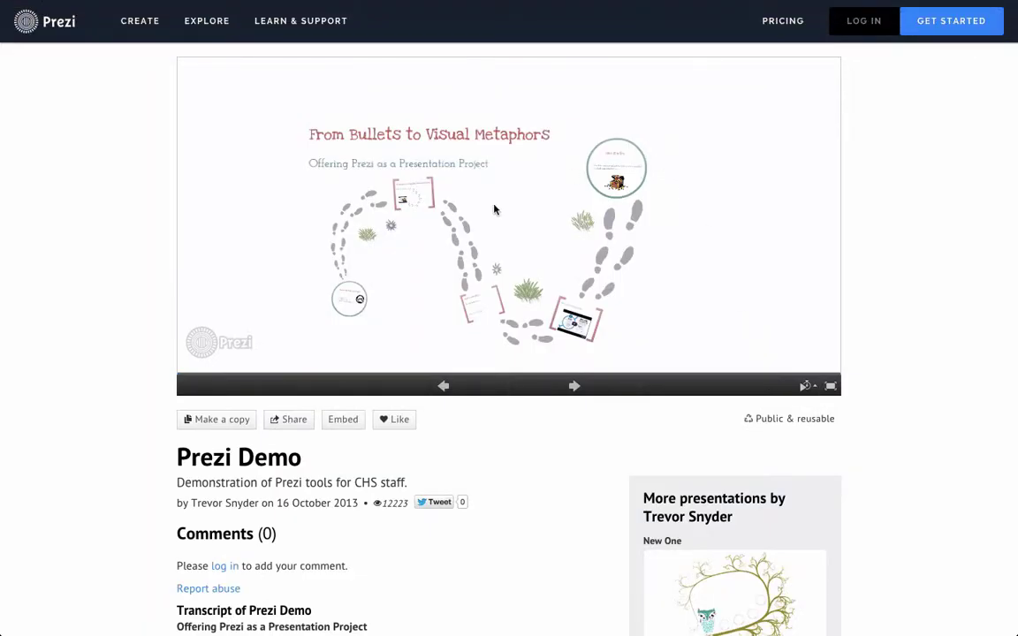
Switch to the Prezi Demo presentation on Prezi and copy its 550 by 400 pixel embed code with free pan and zoom.
scroll(481, 210, "up", 3)
scroll(464, 212, "down", 2)
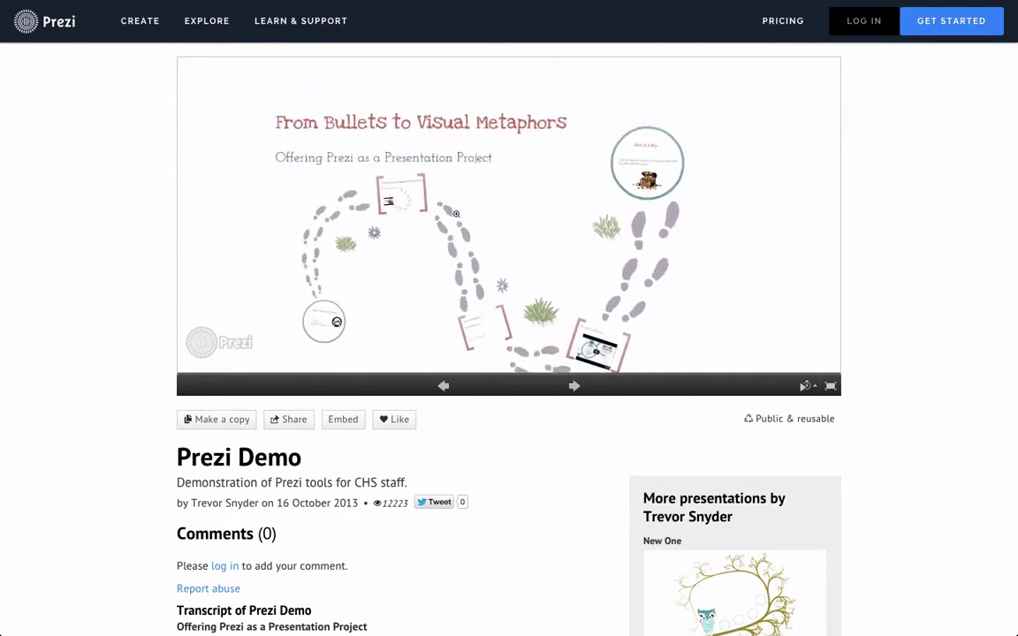
scroll(456, 213, "up", 2)
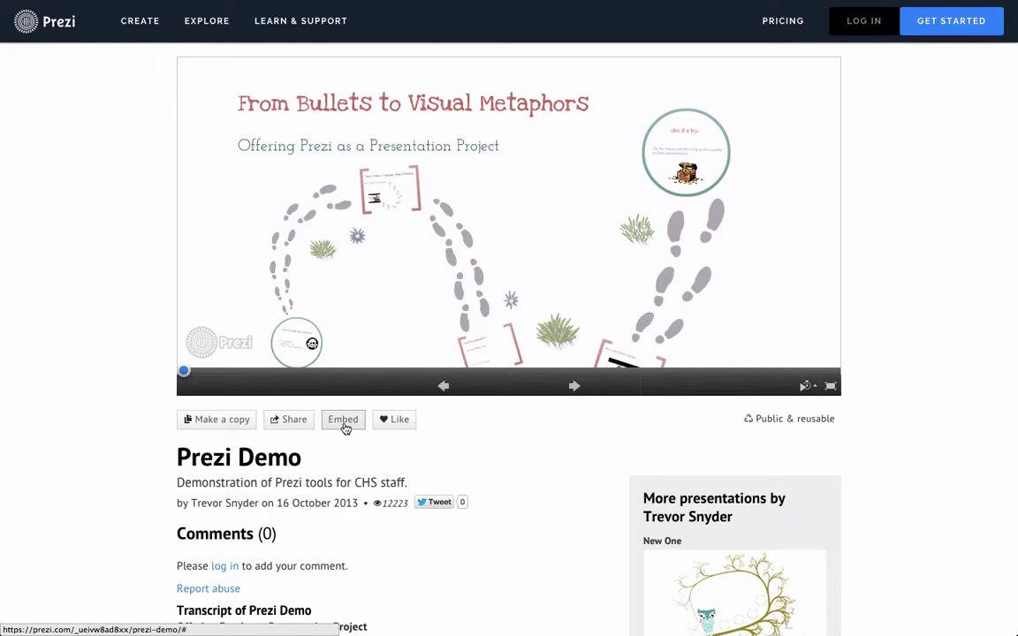
left_click(343, 420)
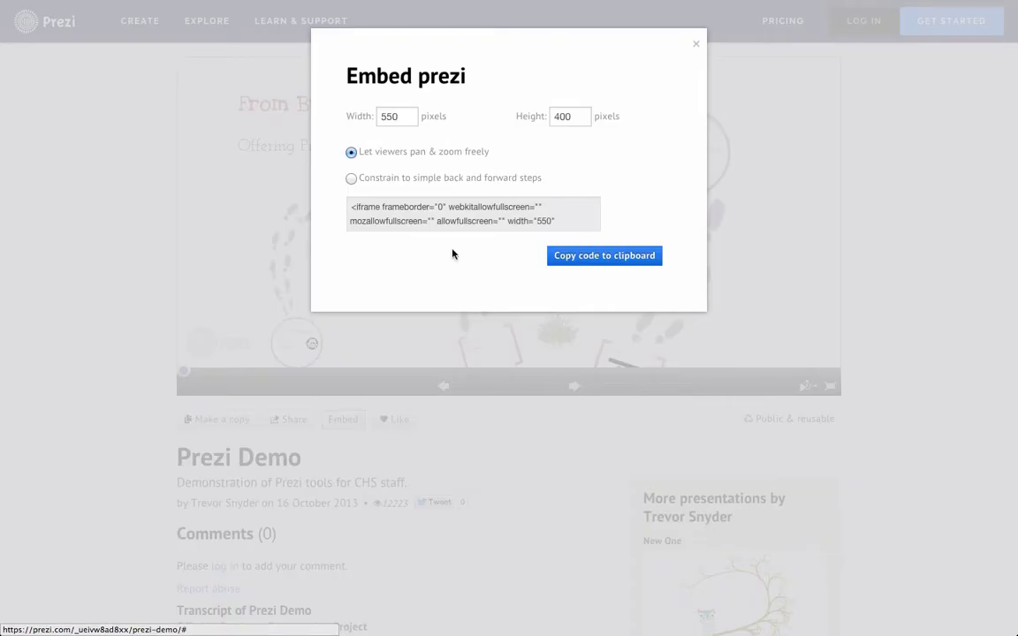
left_click(441, 213)
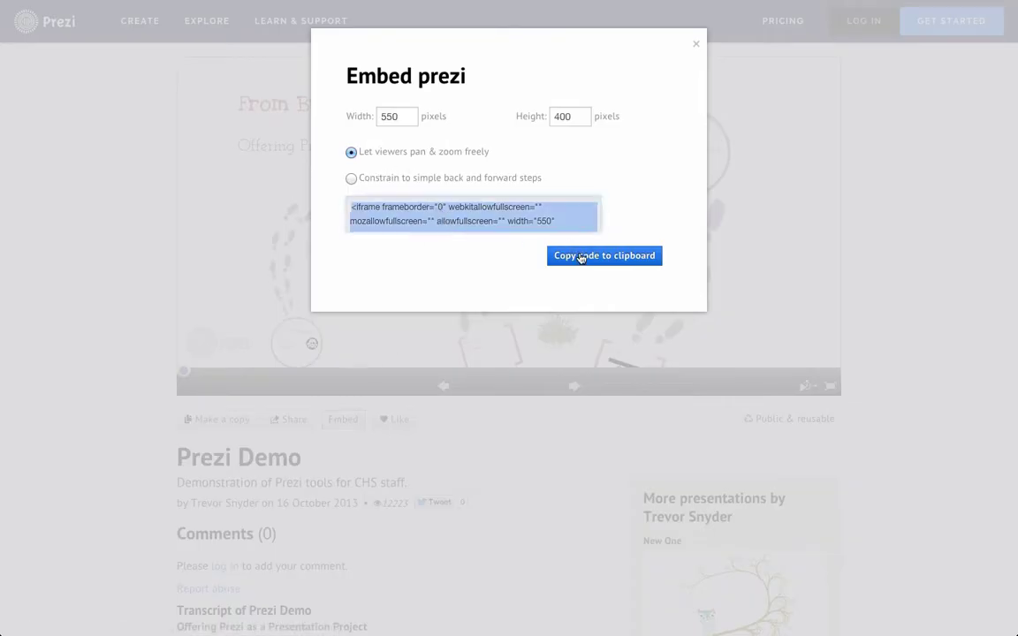
left_click(580, 256)
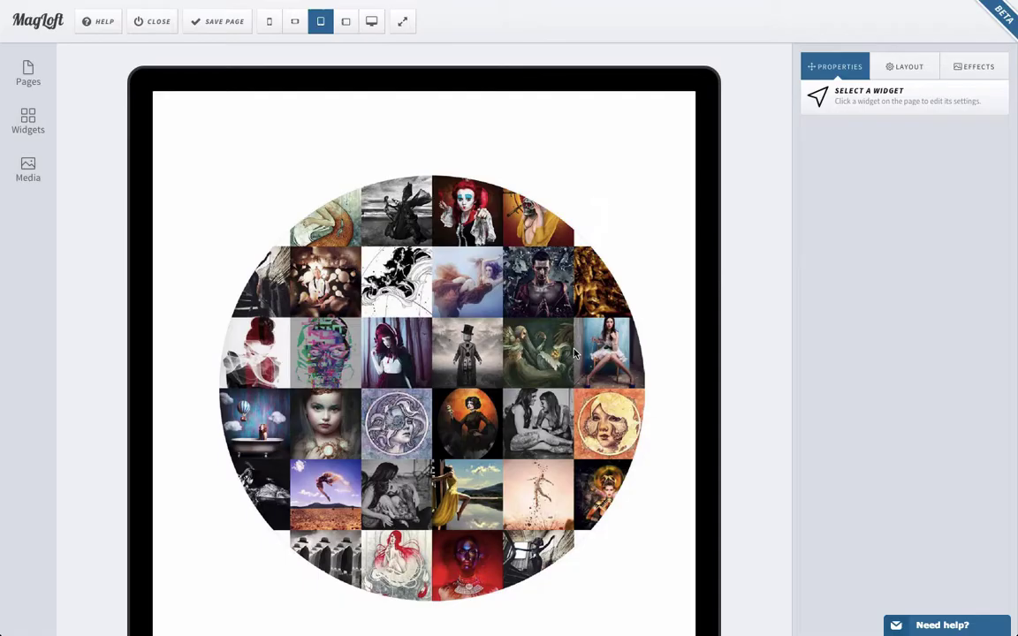
Back in MagLoft, add a PDF placeholder above the circular photo collage and enlarge it to nearly the page's width and the collage's middle.
left_click(27, 121)
left_click_drag(107, 127, 182, 119)
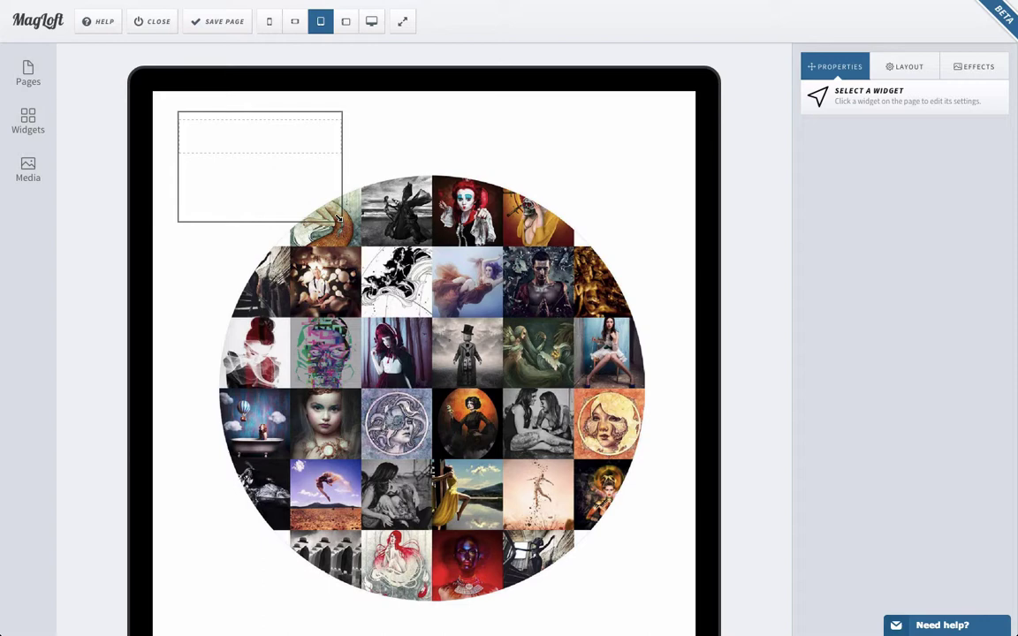
left_click_drag(338, 219, 669, 385)
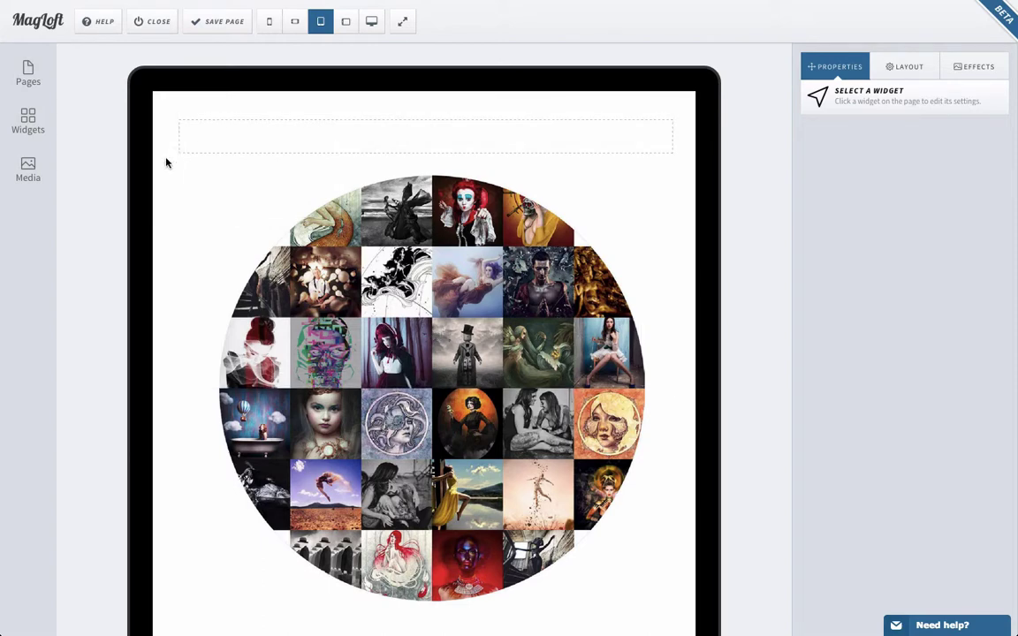
Place an HTML widget in the placeholder, replace its sample markup with the Prezi embed code, and extend the placeholder to fit the whole presentation.
left_click(27, 121)
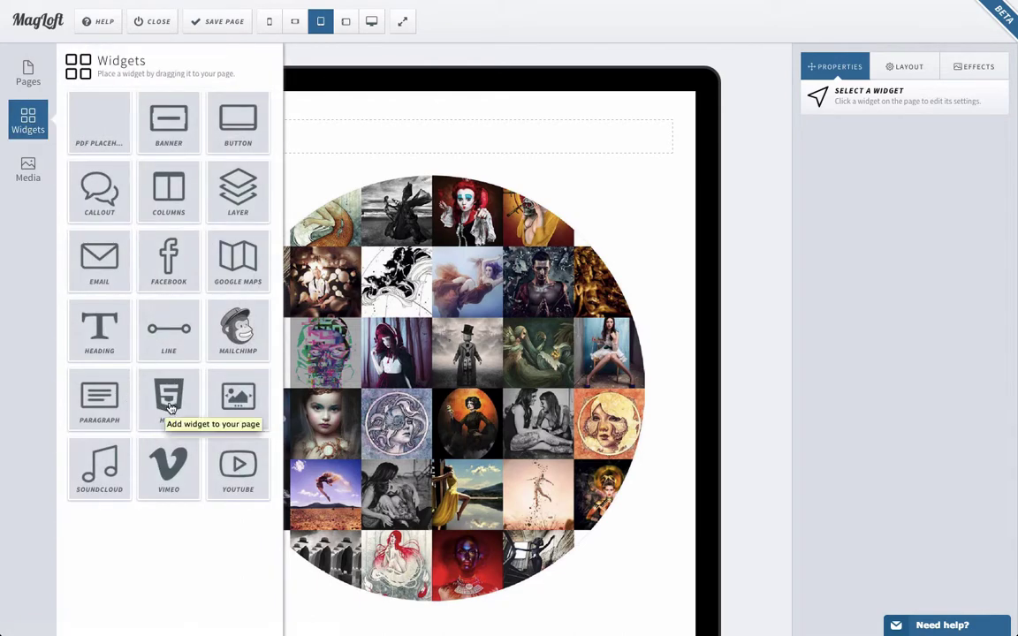
left_click_drag(166, 408, 420, 152)
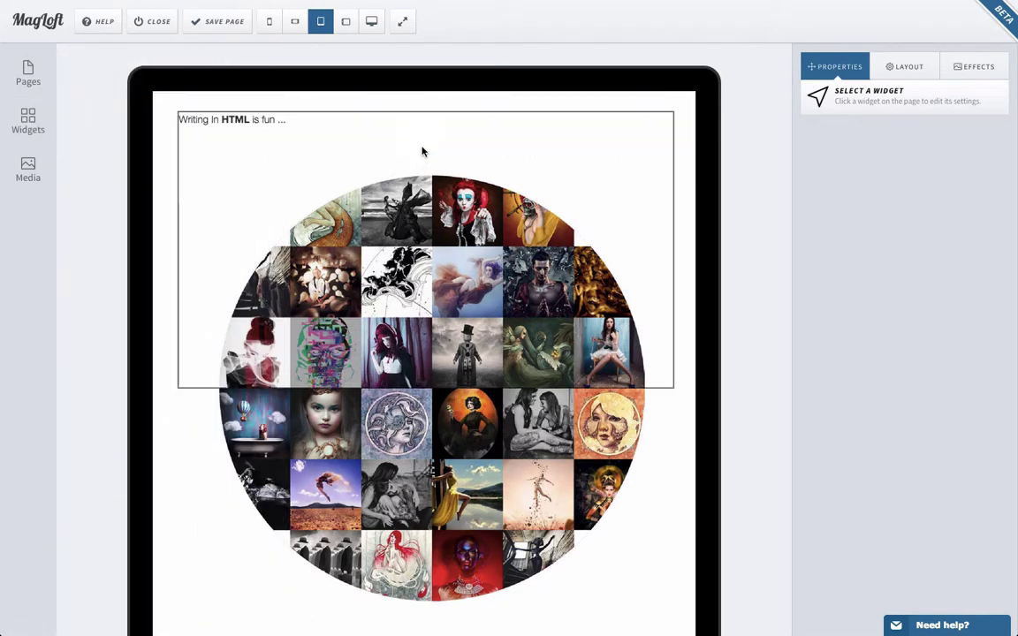
left_click(354, 136)
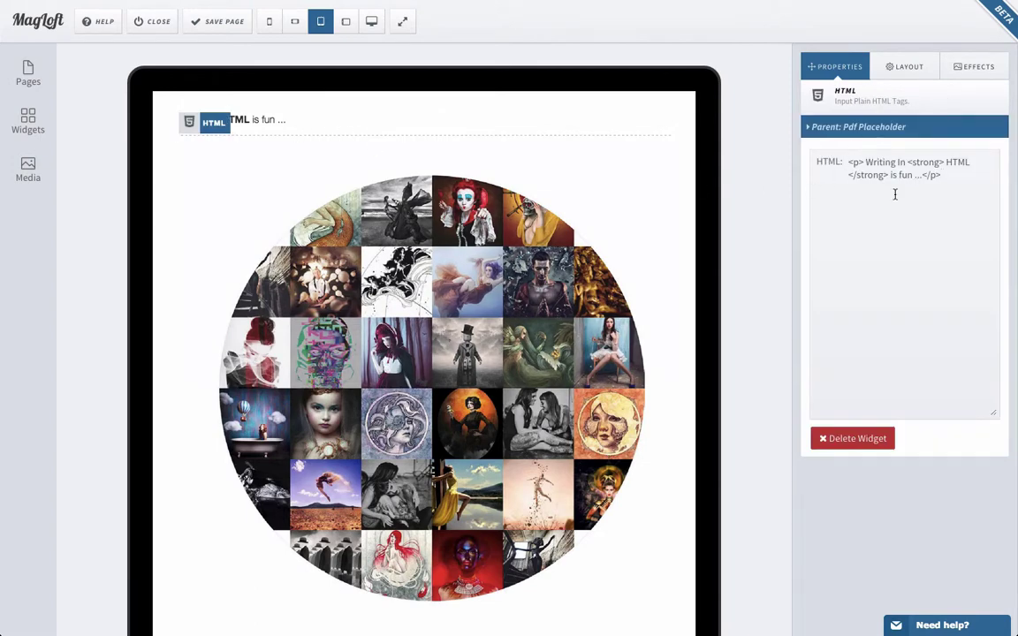
key("ctrl+a")
key("ctrl+v")
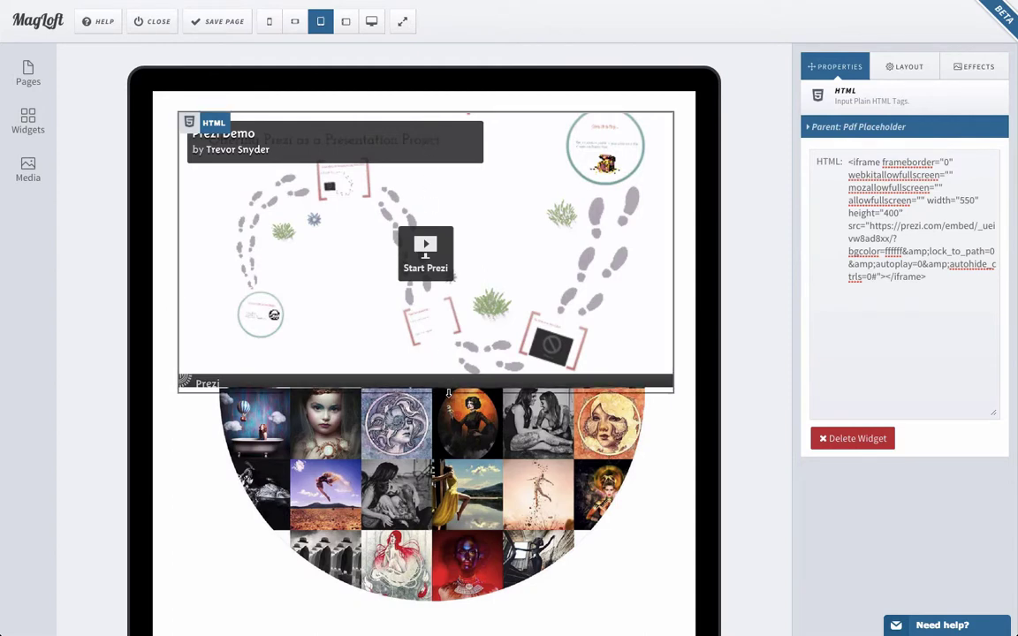
left_click_drag(448, 387, 450, 405)
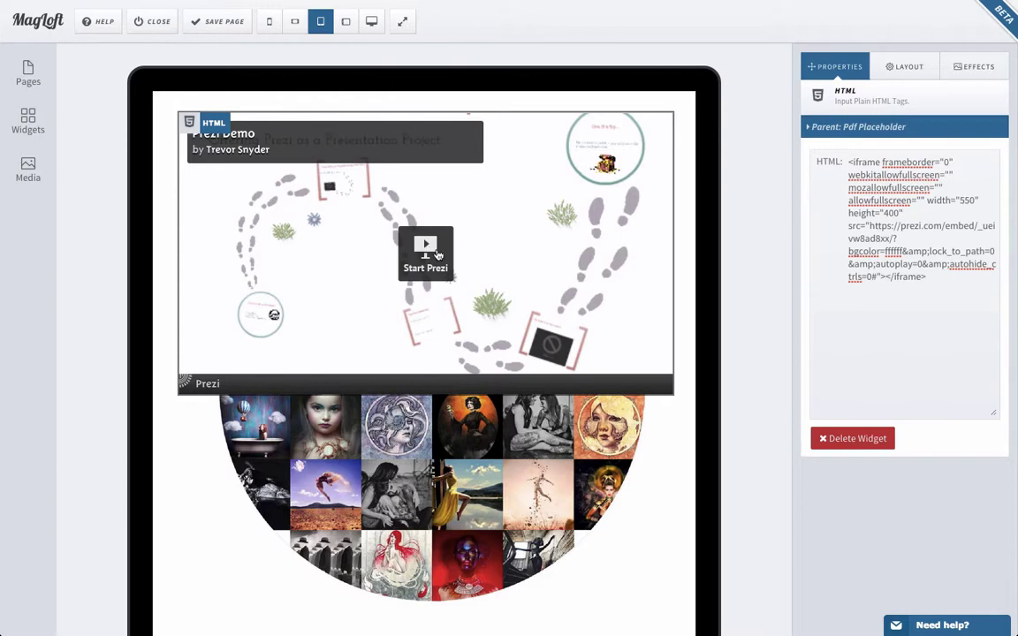
Add a Heading widget inside the placeholder above the Prezi presentation, keeping its default text.
left_click(28, 121)
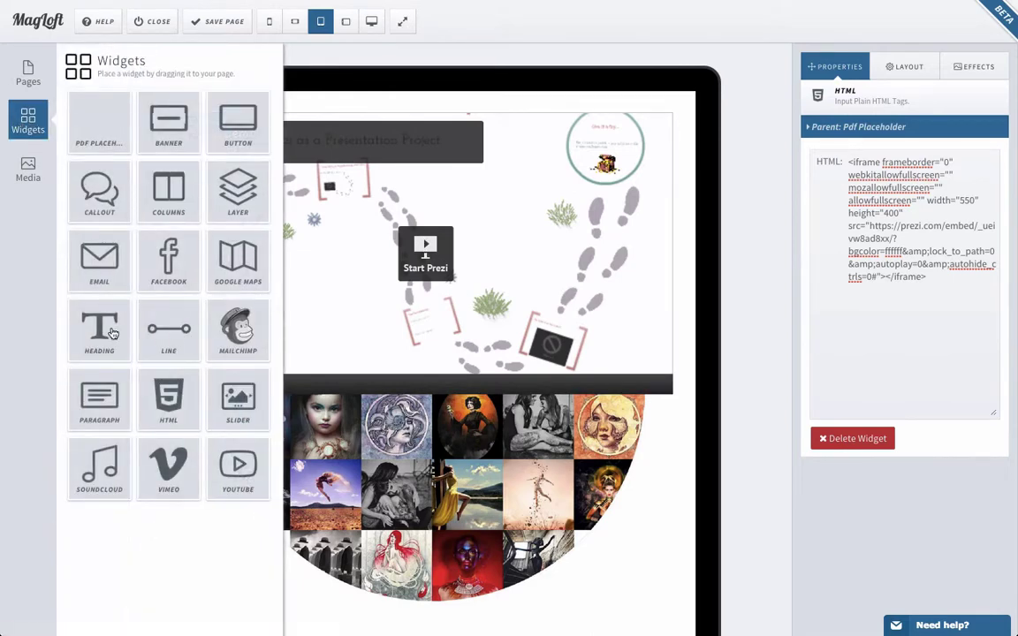
left_click_drag(99, 302, 398, 126)
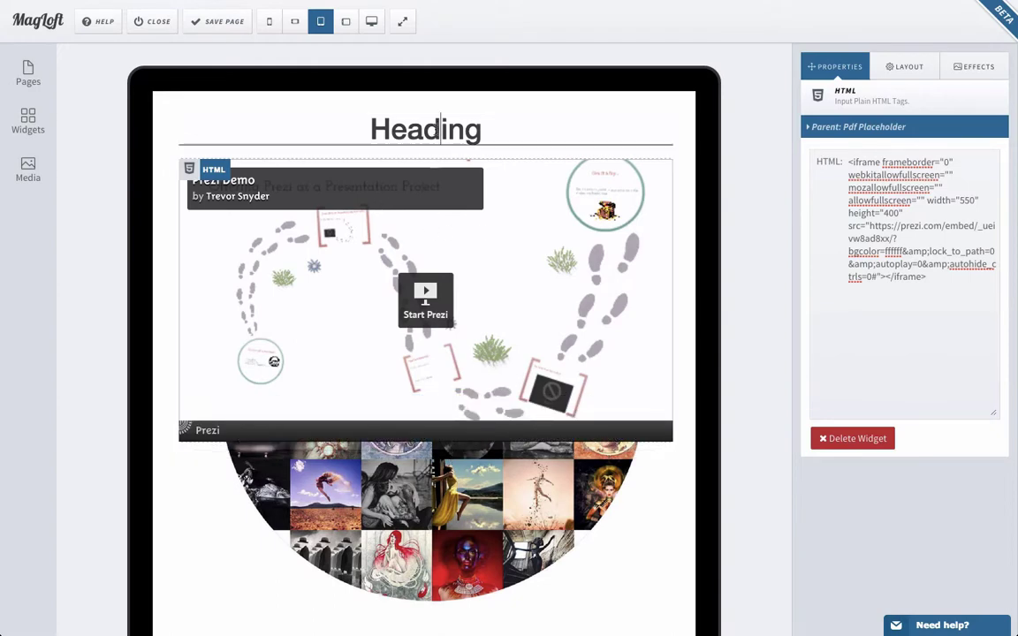
left_click(439, 130)
left_click(473, 268)
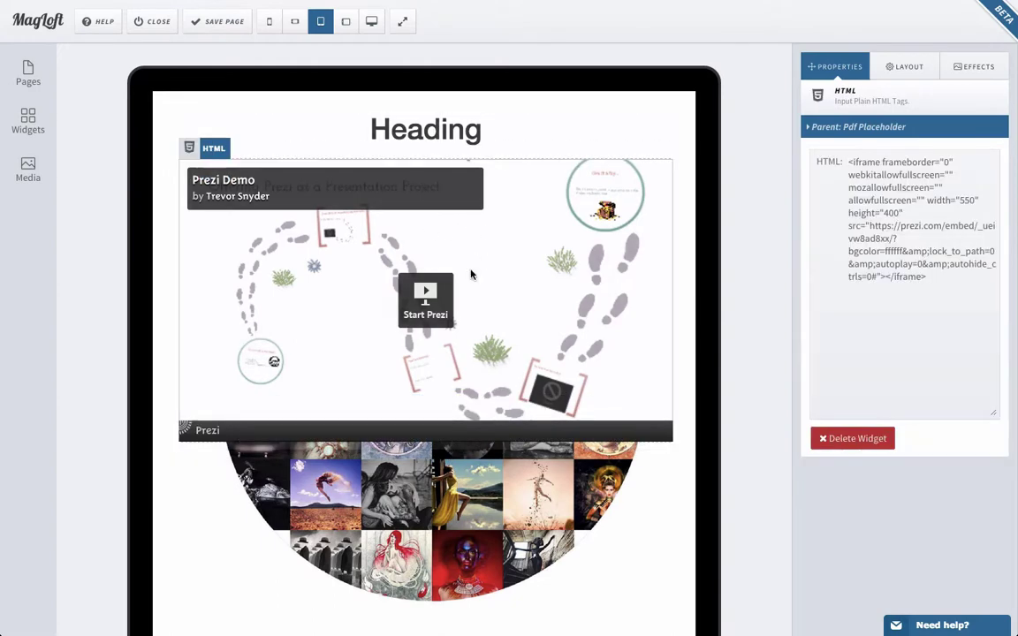
Start the embedded Prezi presentation and go through its slides to test the playback and navigation.
left_click(429, 293)
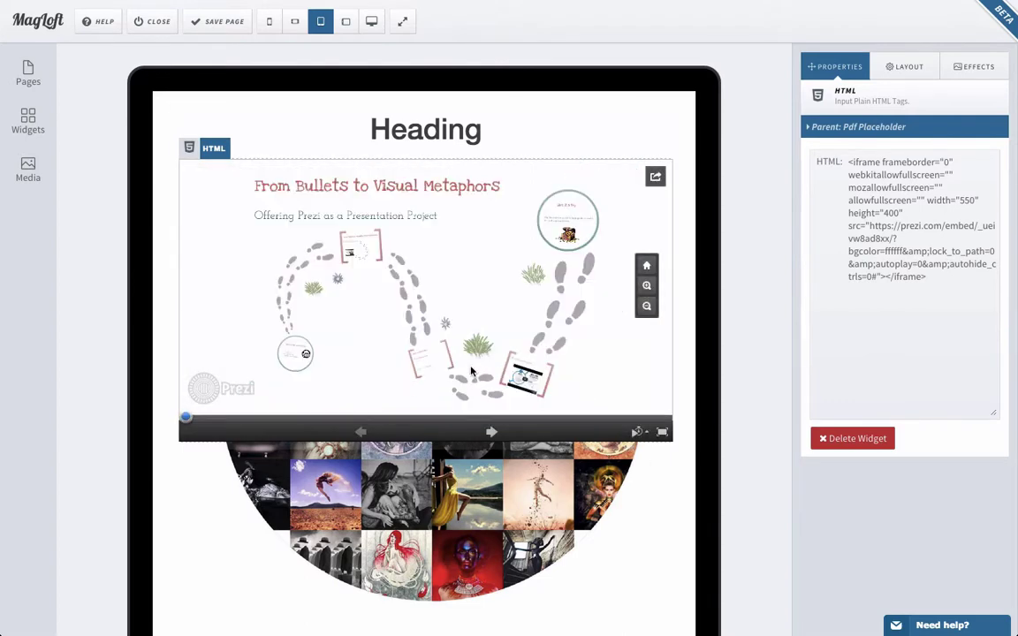
left_click(492, 433)
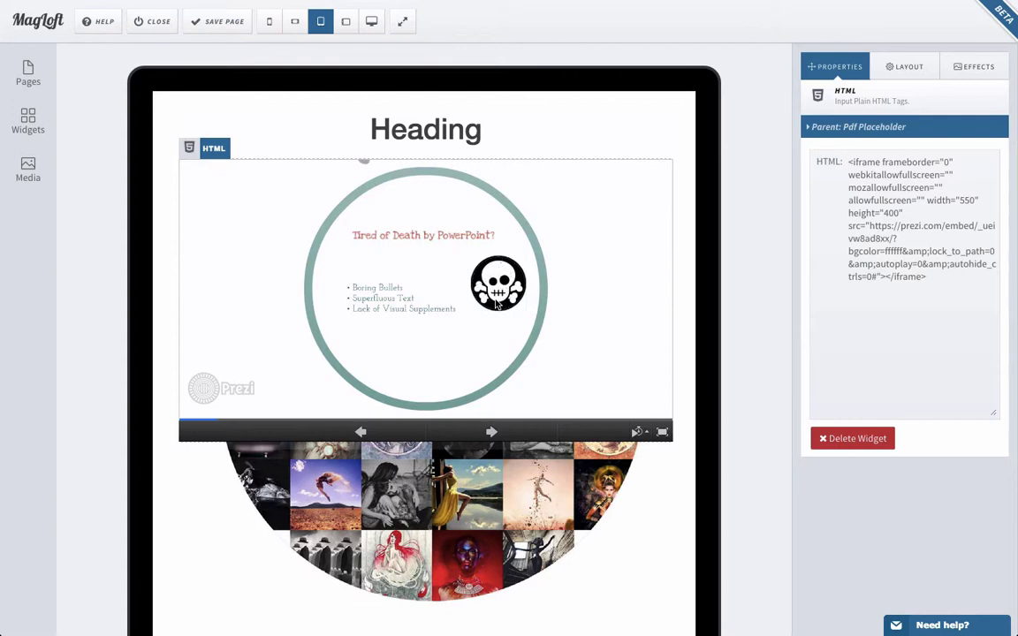
left_click(492, 433)
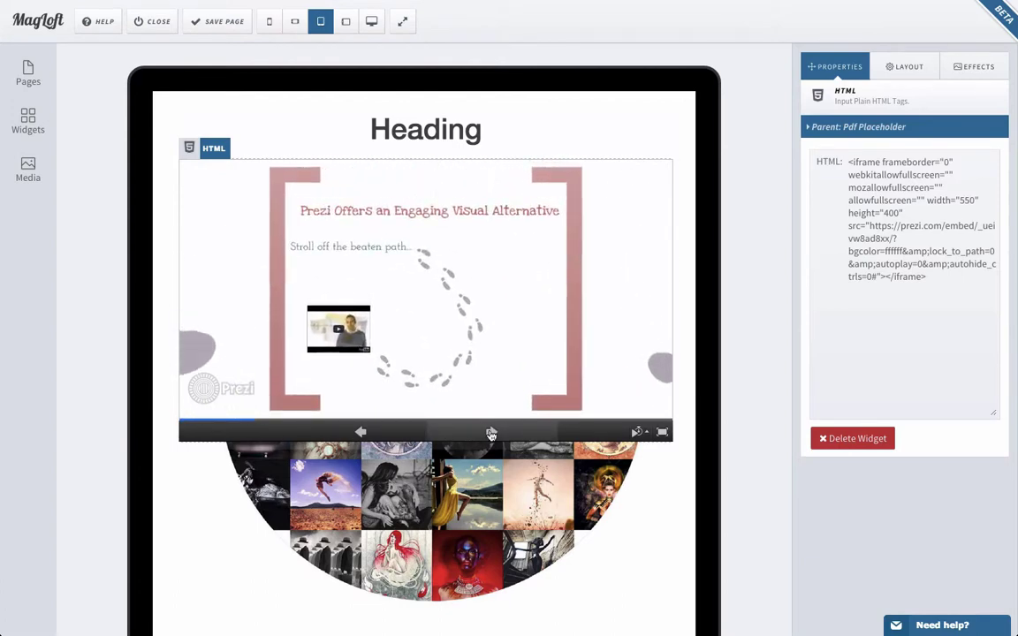
left_click(492, 433)
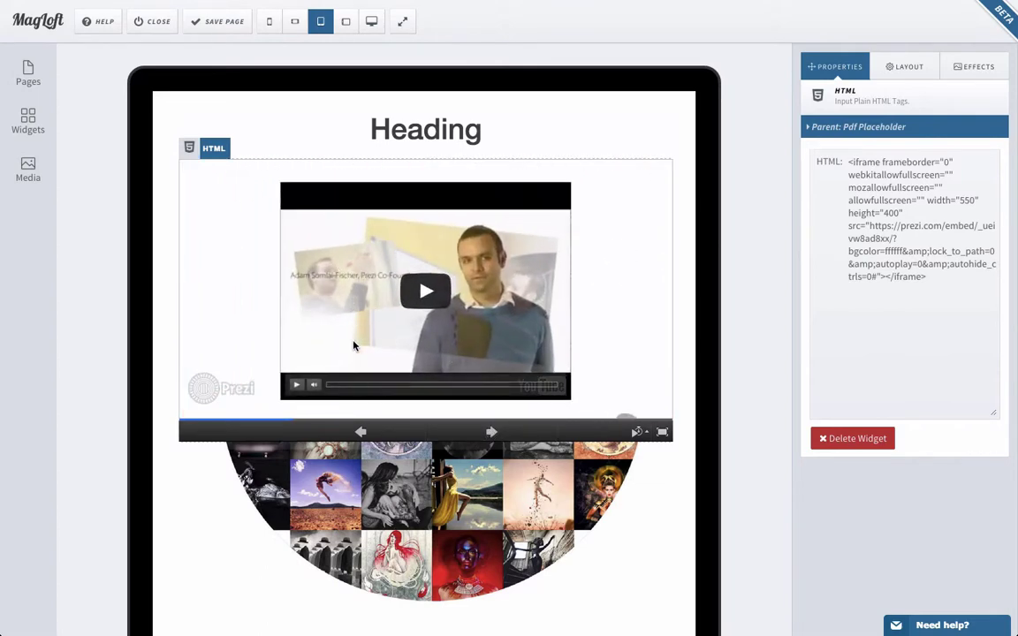
left_click(398, 350)
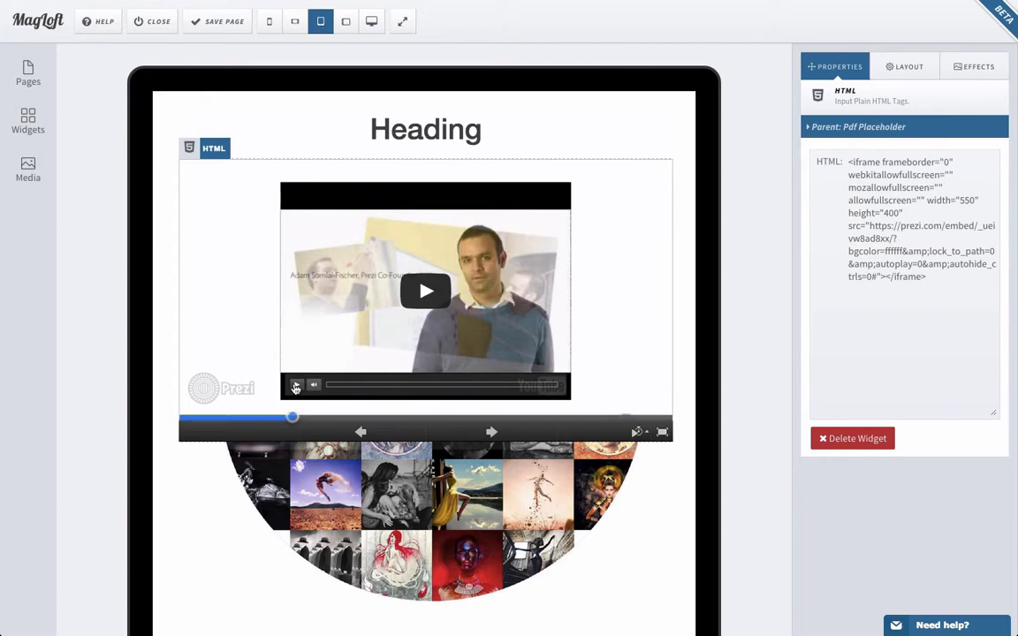
left_click(495, 433)
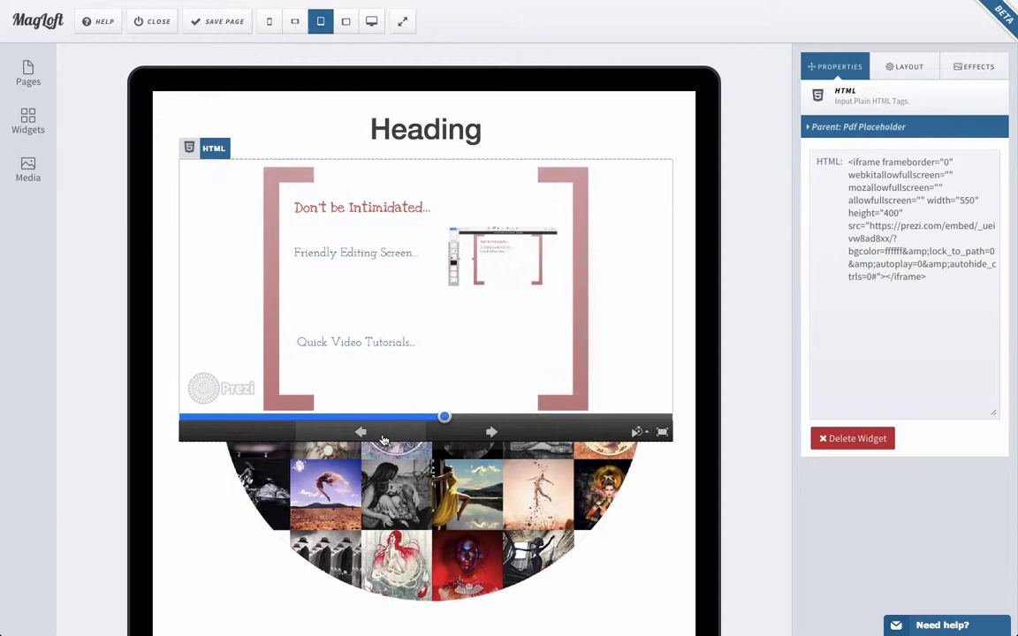
left_click(384, 431)
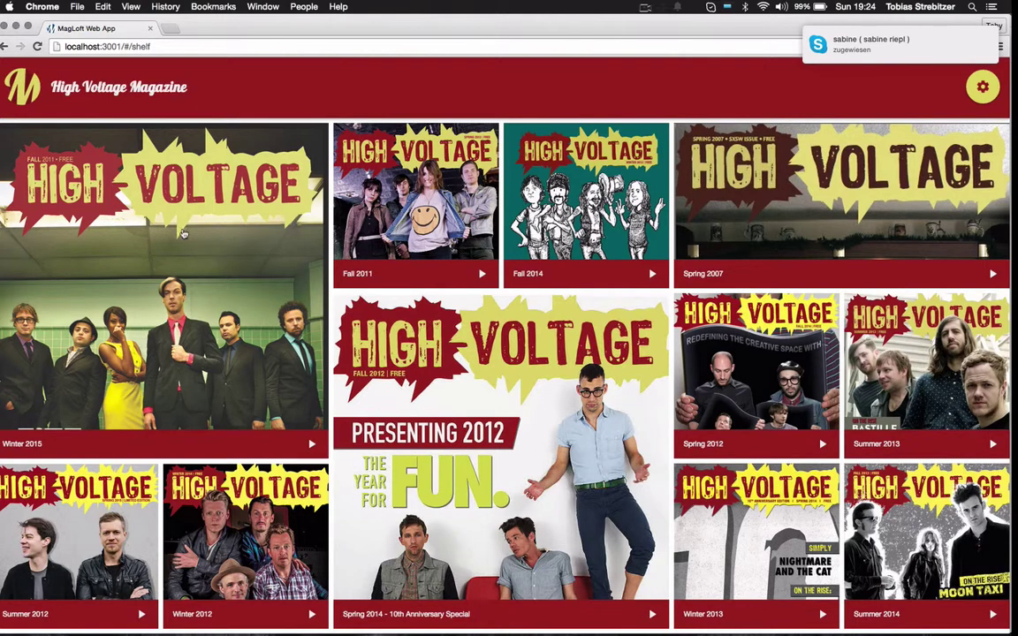
In the High Voltage Magazine web app, open the Winter 2015 issue and page forward to the spread with the embedded widgets.
left_click(183, 233)
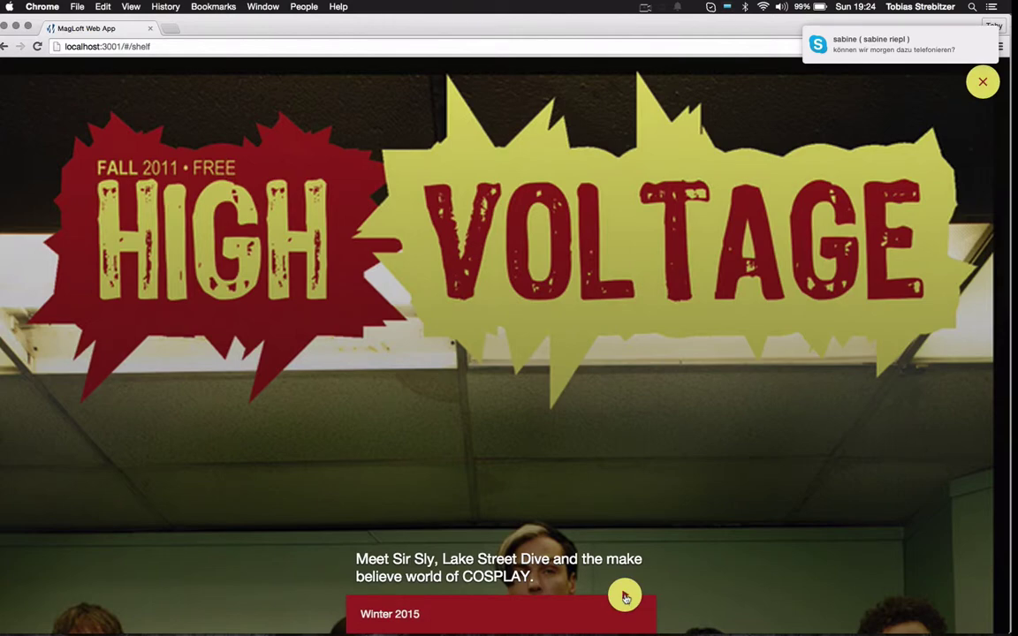
left_click(624, 598)
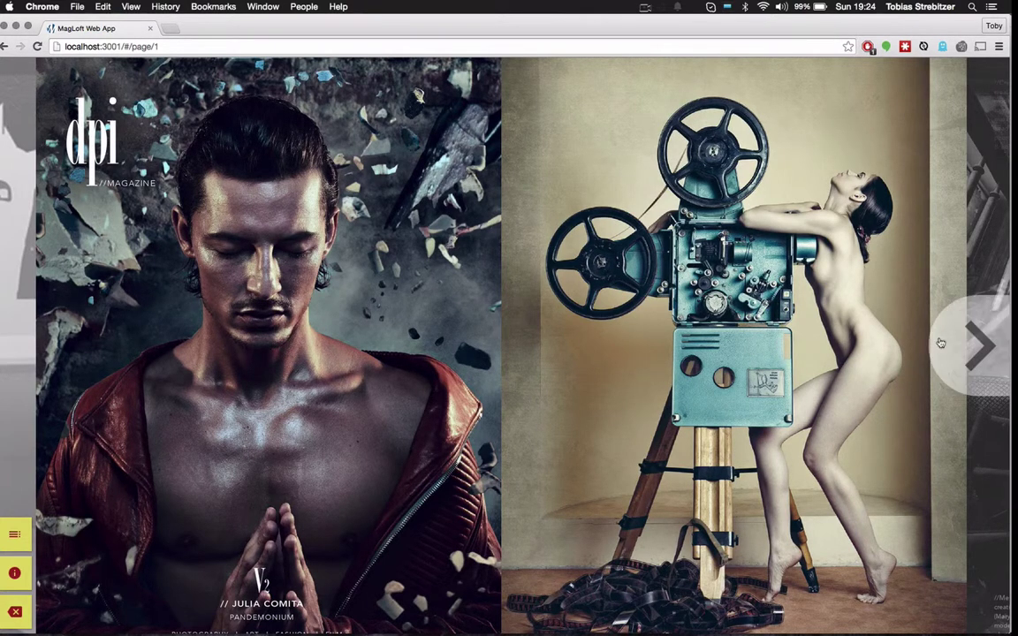
left_click(979, 344)
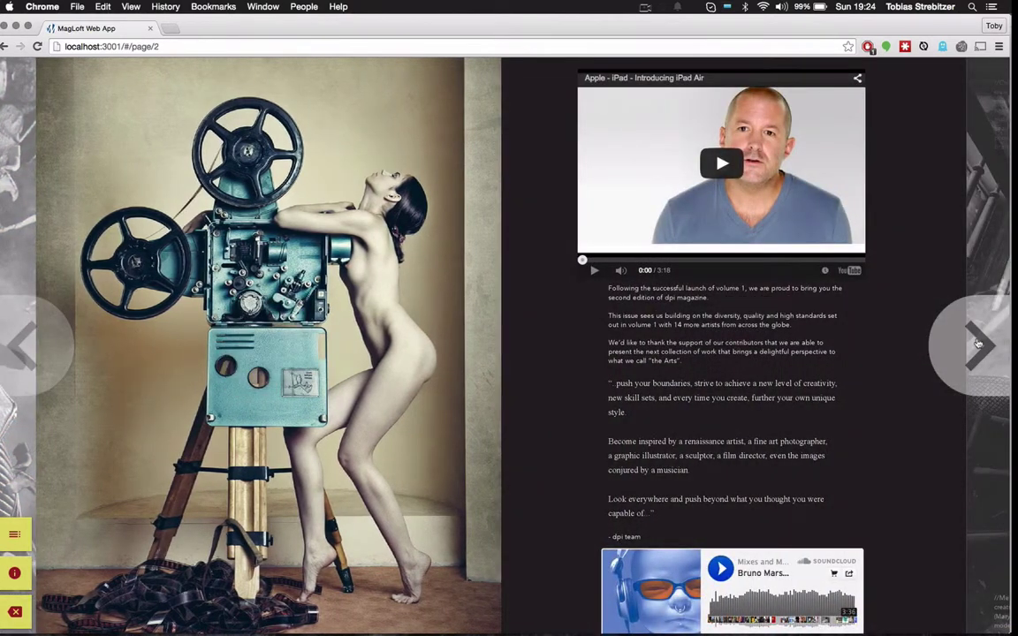
left_click(978, 344)
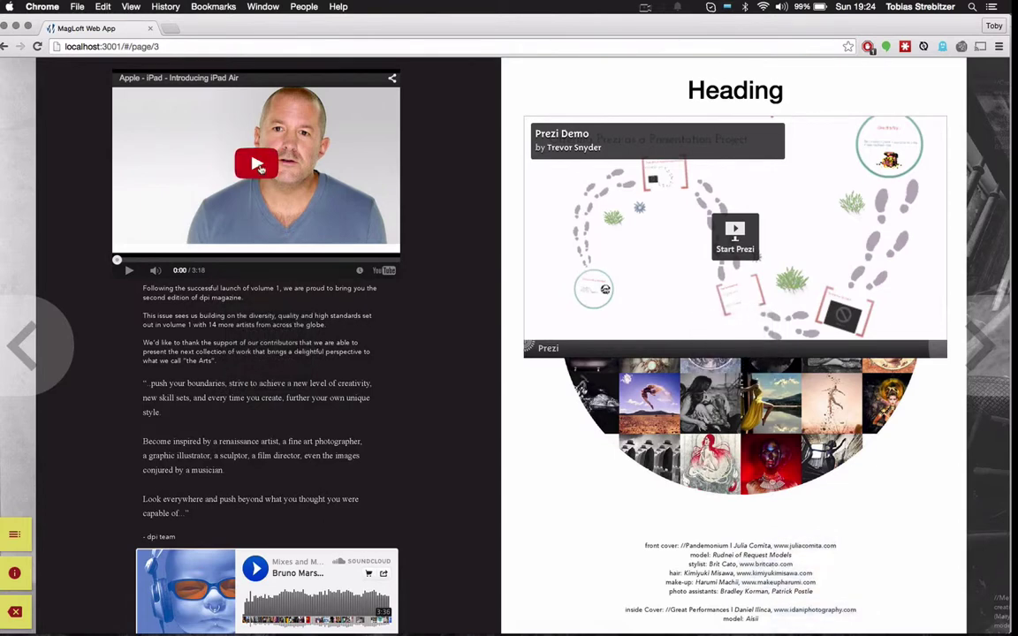
Play and pause the iPad Air video, then start the Prezi Demo and advance through its first slides.
left_click(257, 164)
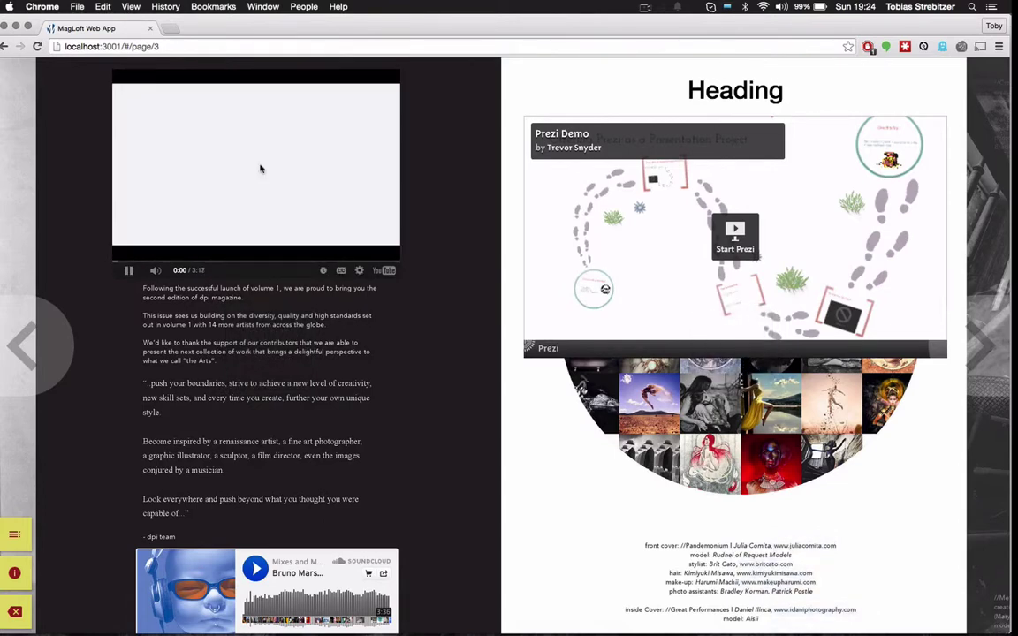
left_click(129, 272)
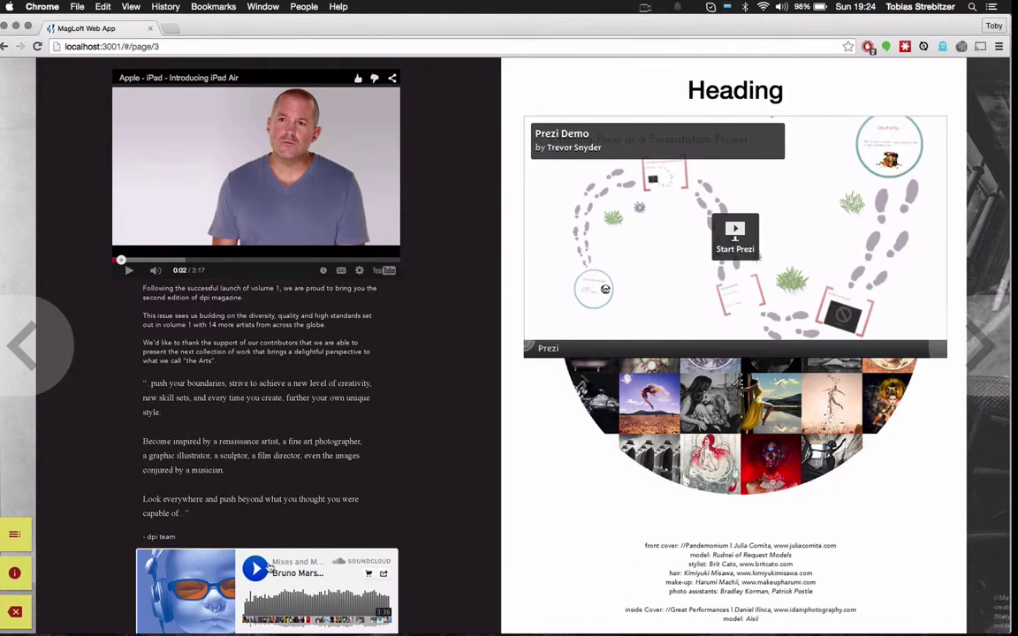
left_click(735, 232)
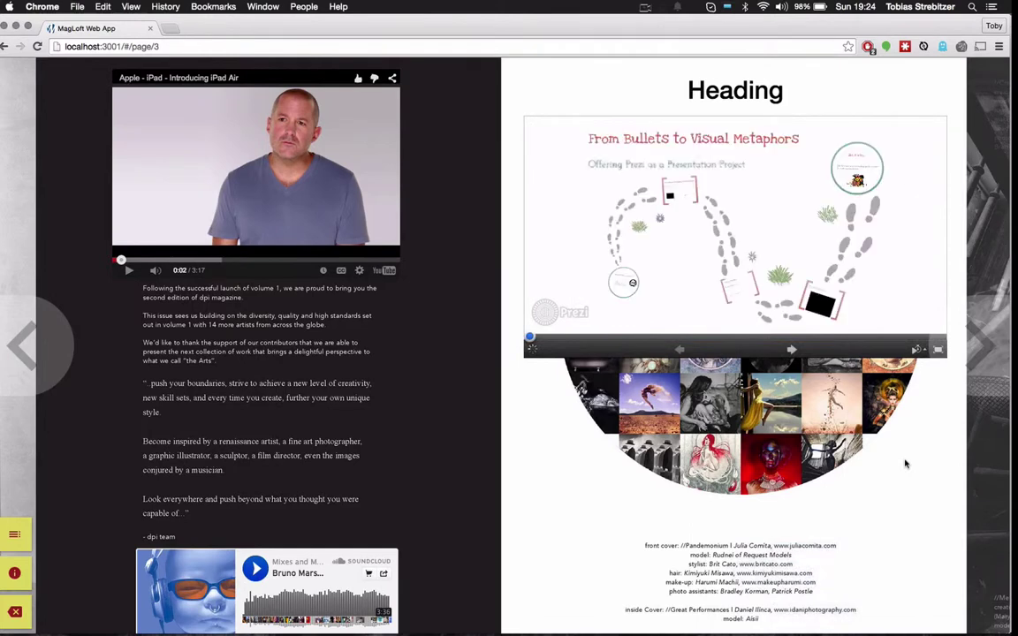
left_click(791, 351)
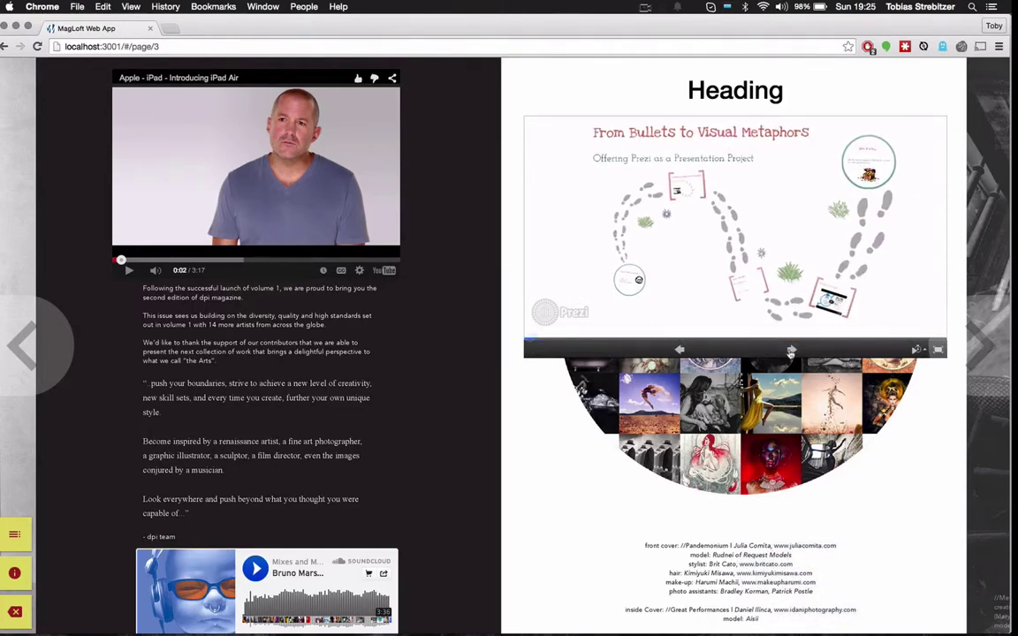
left_click(791, 351)
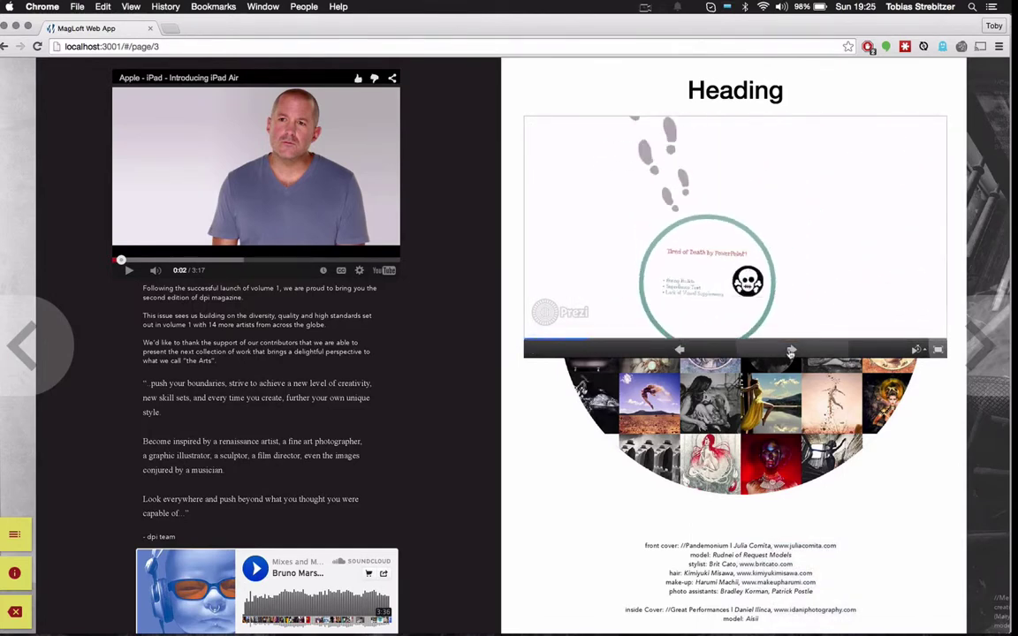
Page forward through the issue to the spread with page-005 and page-006, and page back to the cover.
left_click(981, 344)
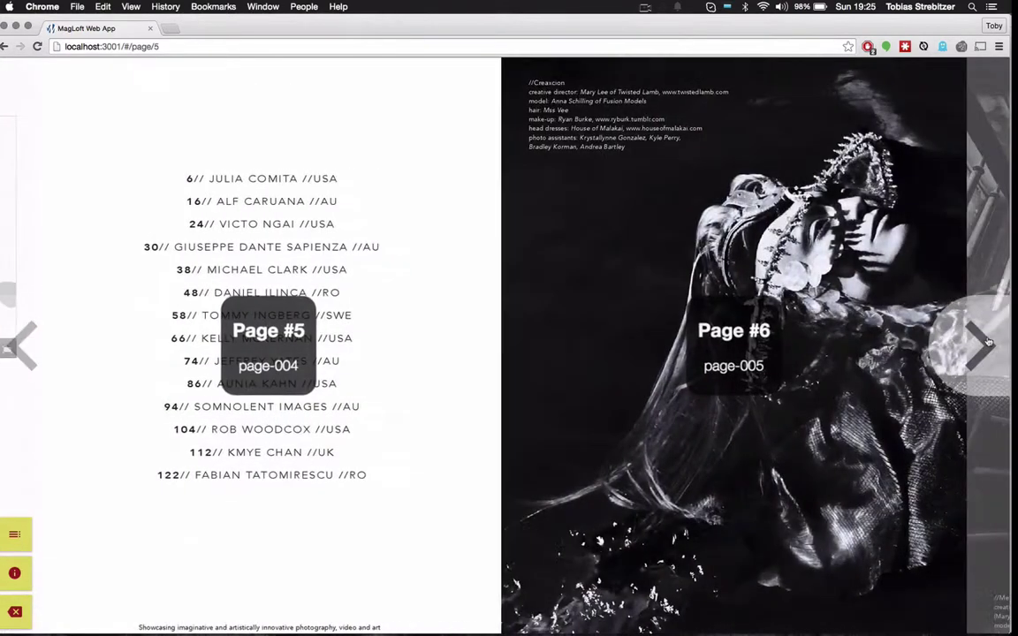
left_click(988, 342)
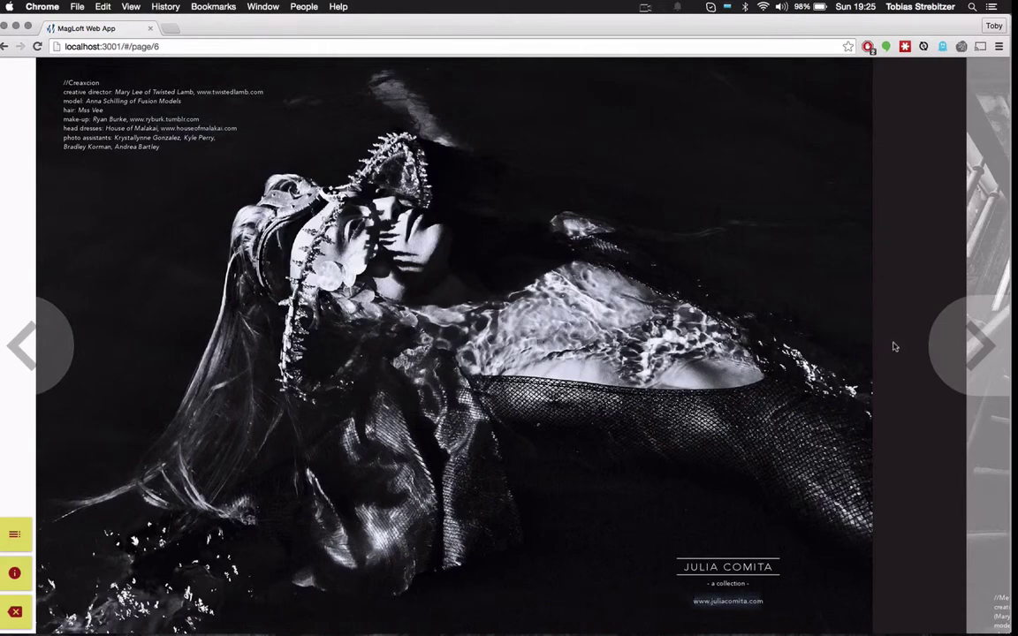
left_click(22, 347)
left_click(22, 352)
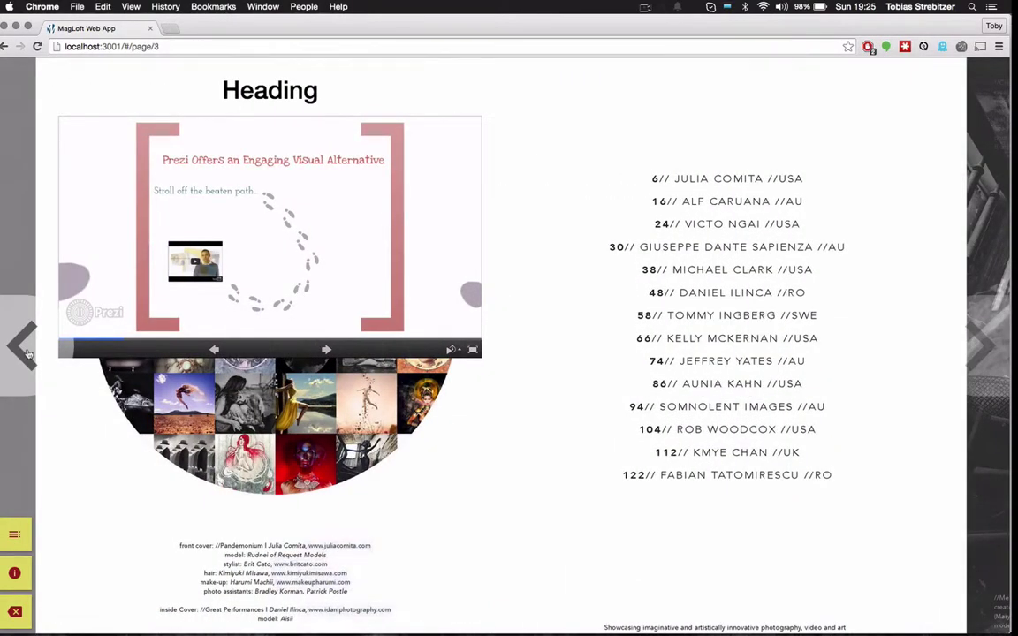
left_click(27, 353)
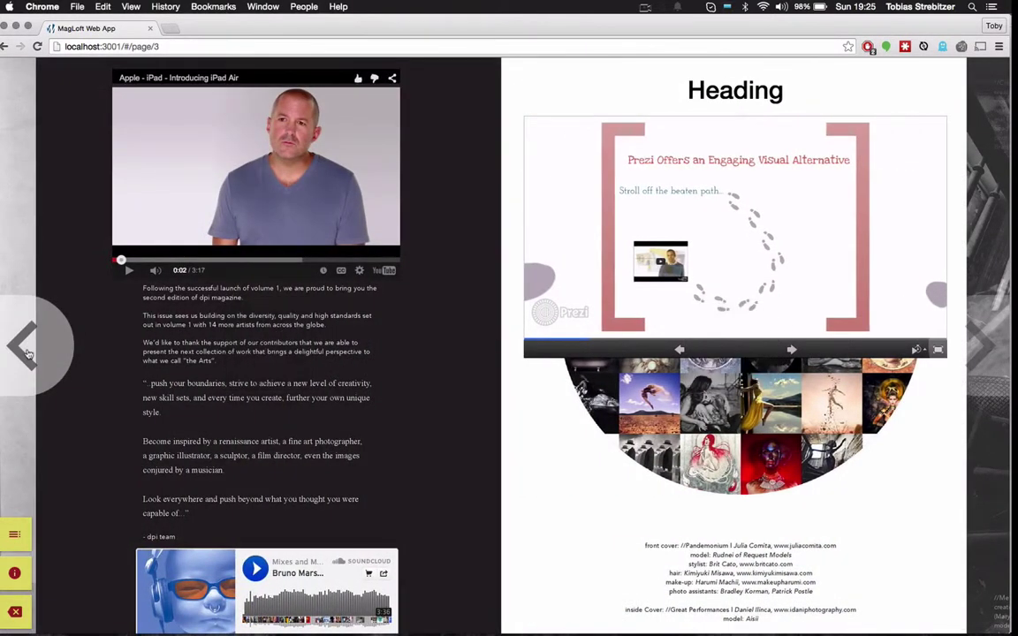
left_click(27, 353)
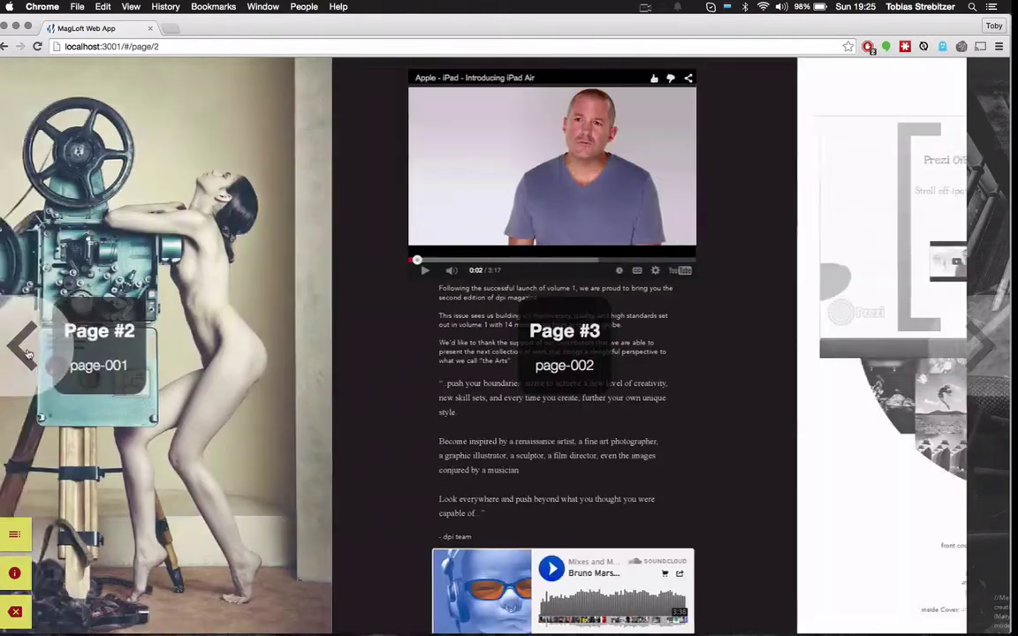
left_click(28, 352)
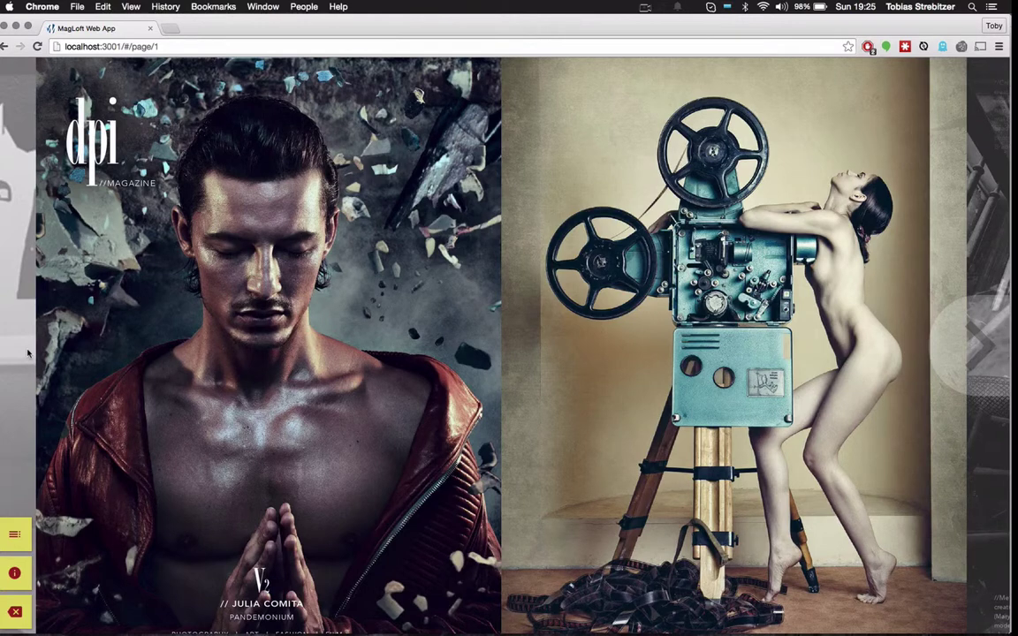
Jump to page-007 from the issue's page thumbnail overview, and leave the issue for the shelf after paging back once.
left_click(11, 539)
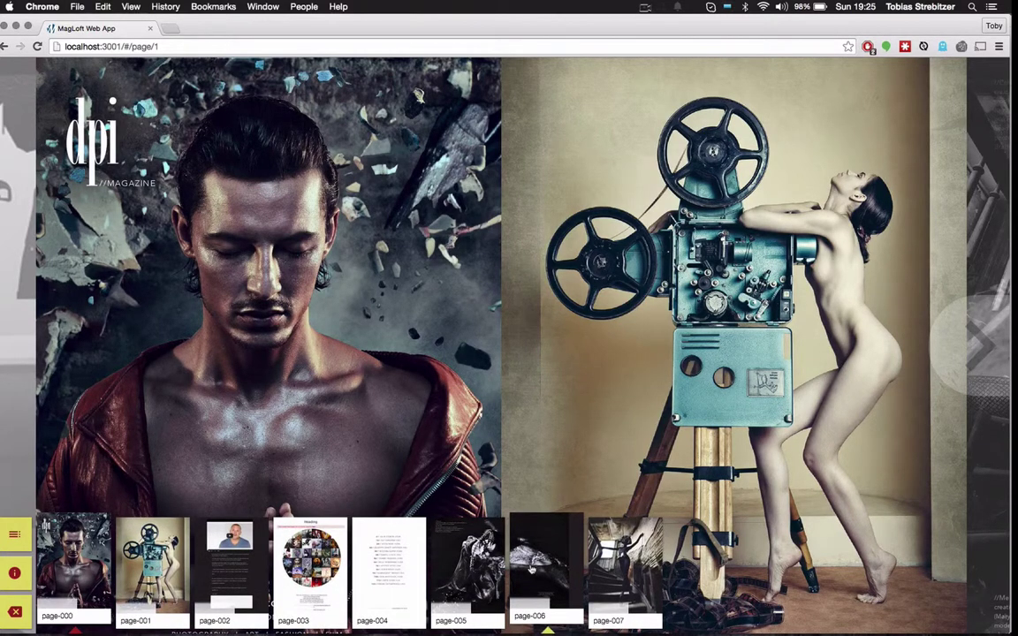
left_click(625, 565)
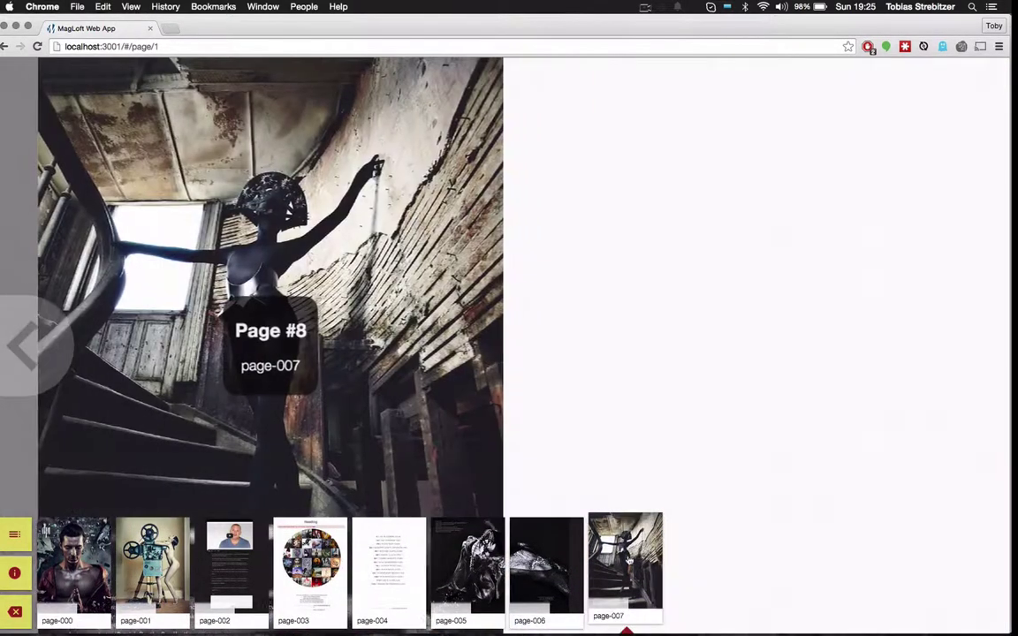
left_click(44, 349)
left_click(15, 612)
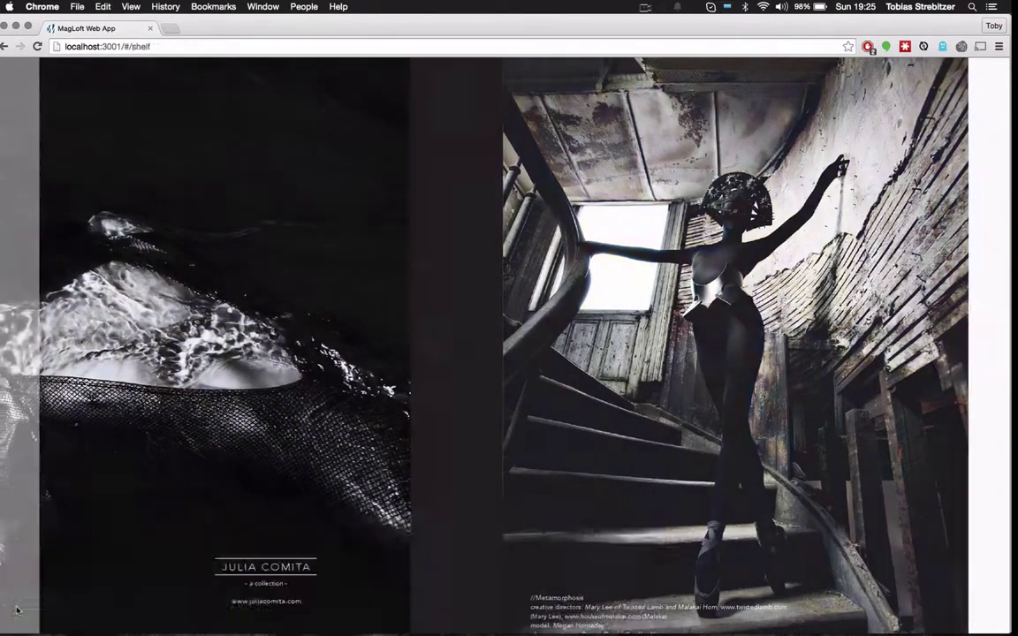